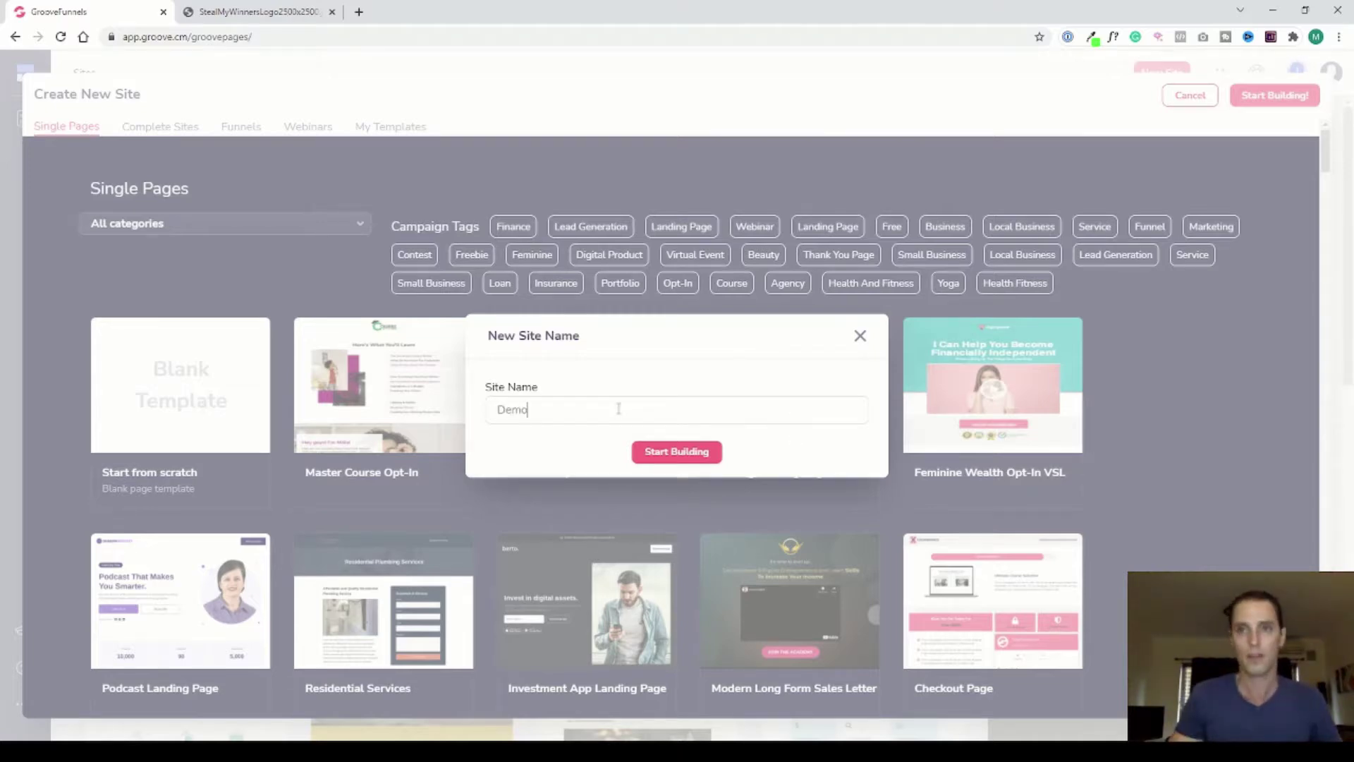
- Create the site named Demo and add the dark two-column text block from the Designer Content blocks to the empty canvas
{"action": "left_click", "coordinate": [666, 451]}
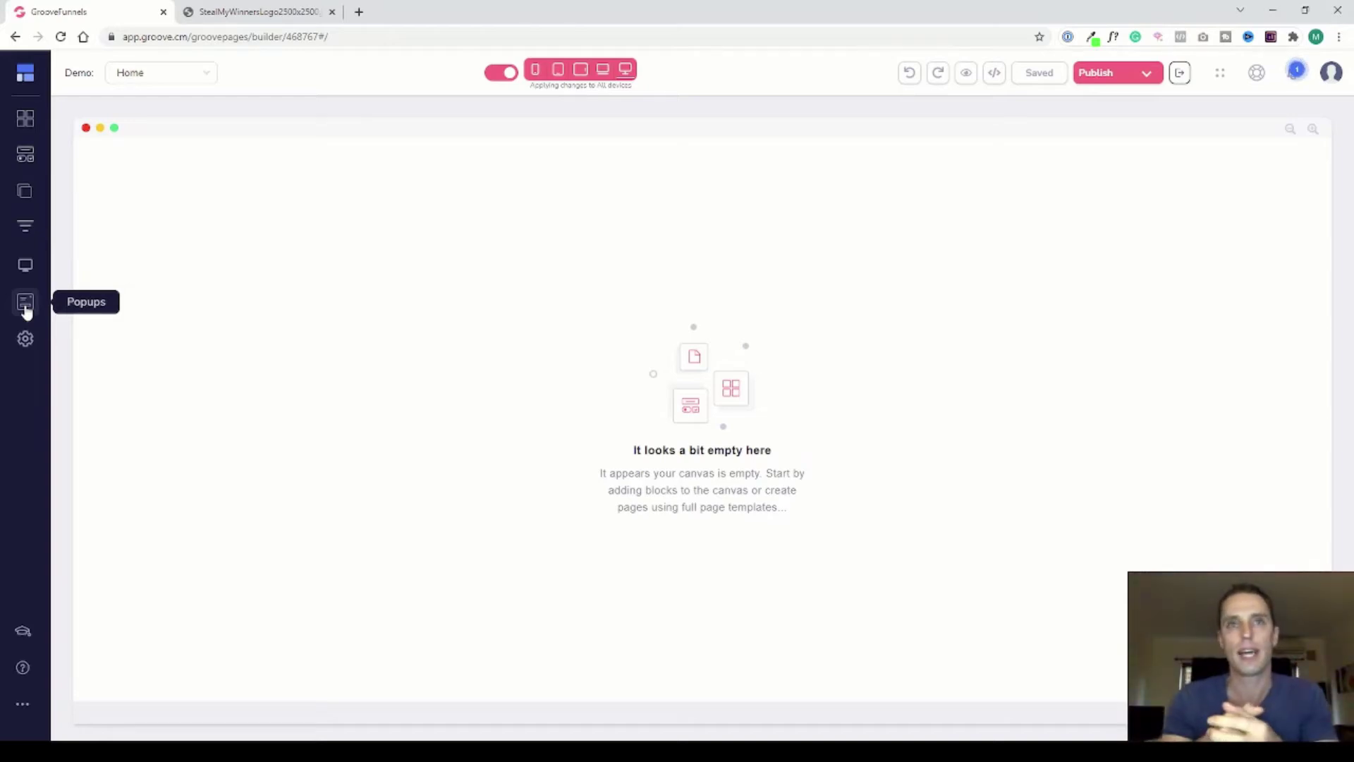
{"action": "left_click", "coordinate": [33, 123]}
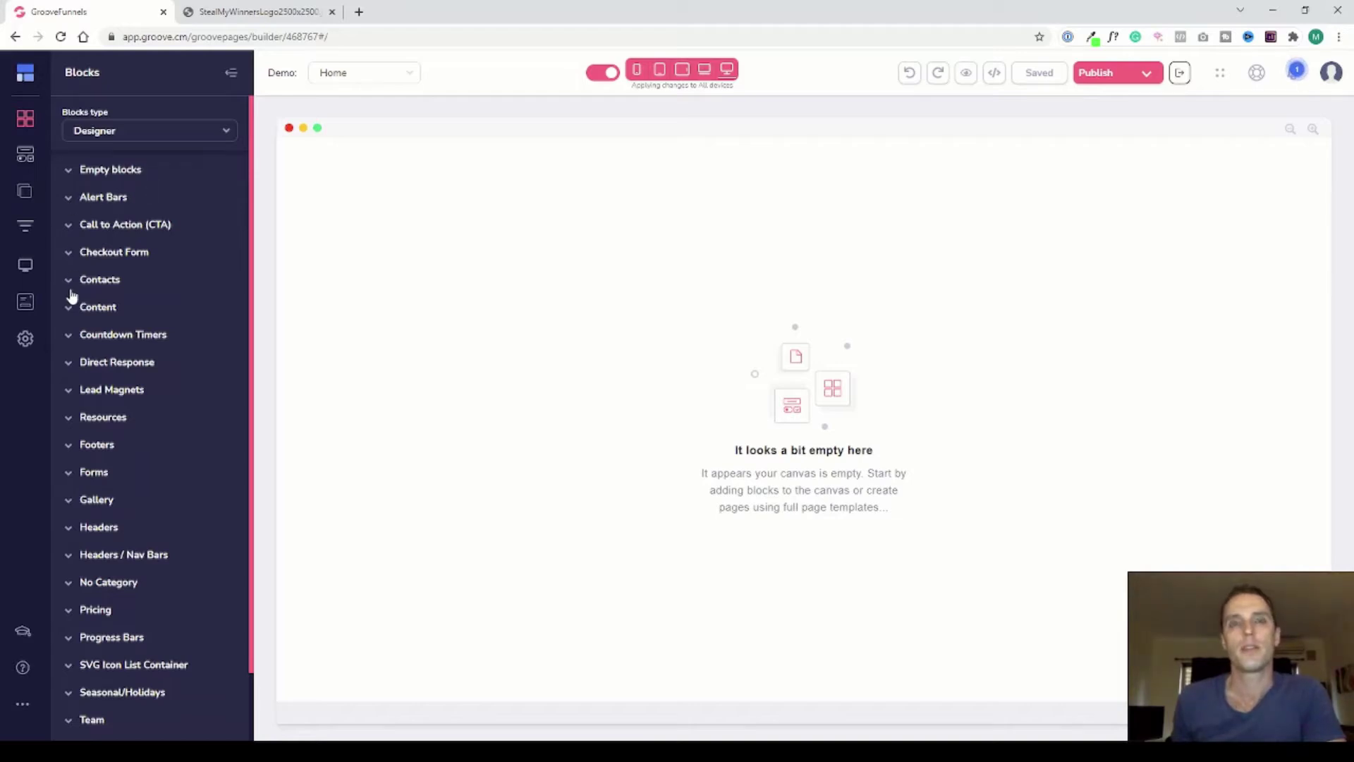
{"action": "left_click", "coordinate": [139, 132]}
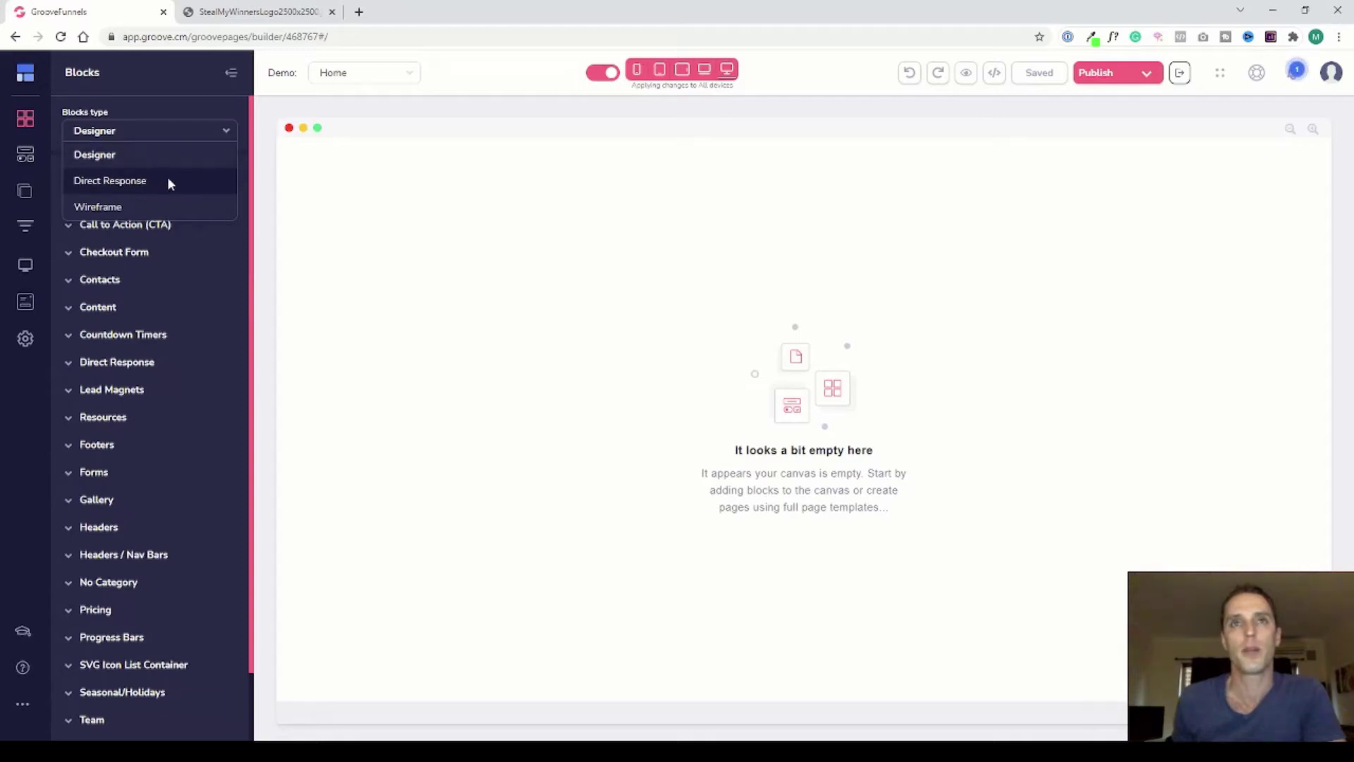
{"action": "left_click", "coordinate": [162, 103]}
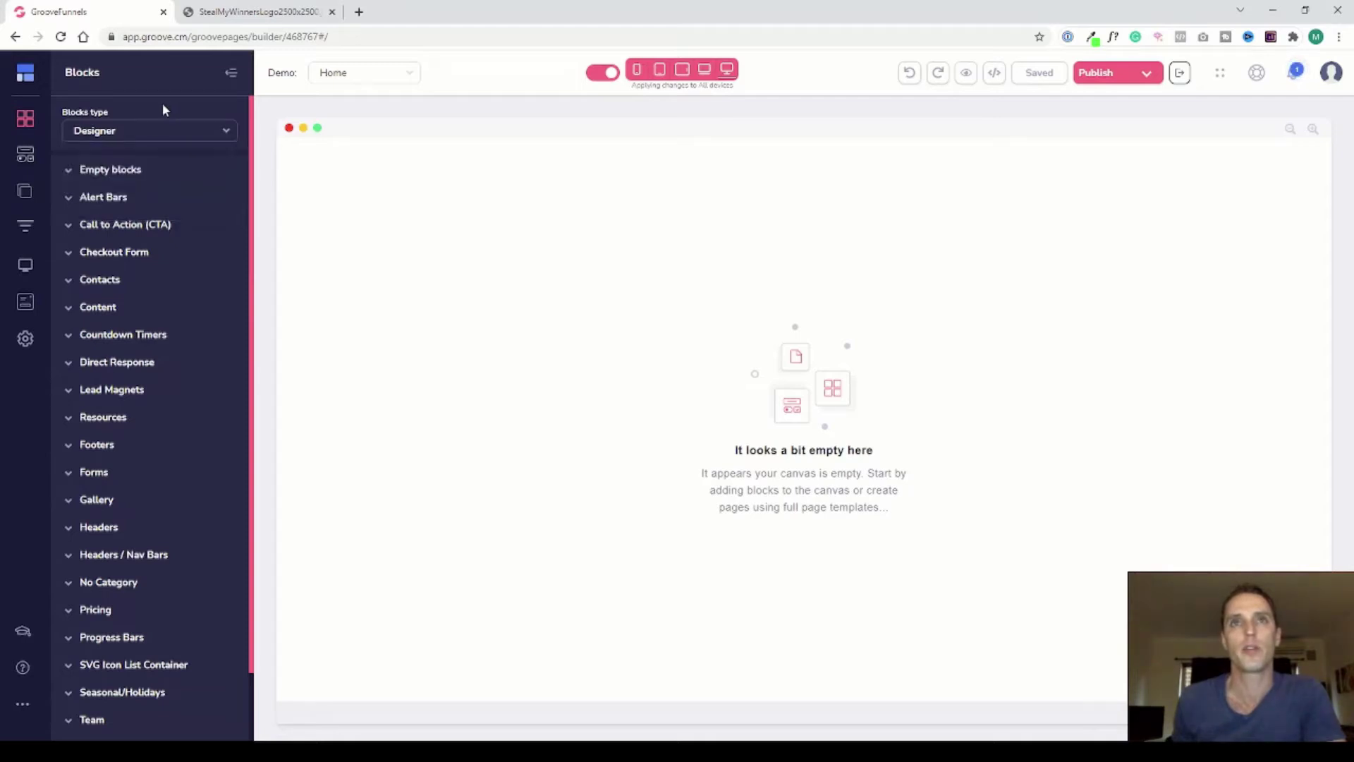
{"action": "left_click", "coordinate": [92, 311]}
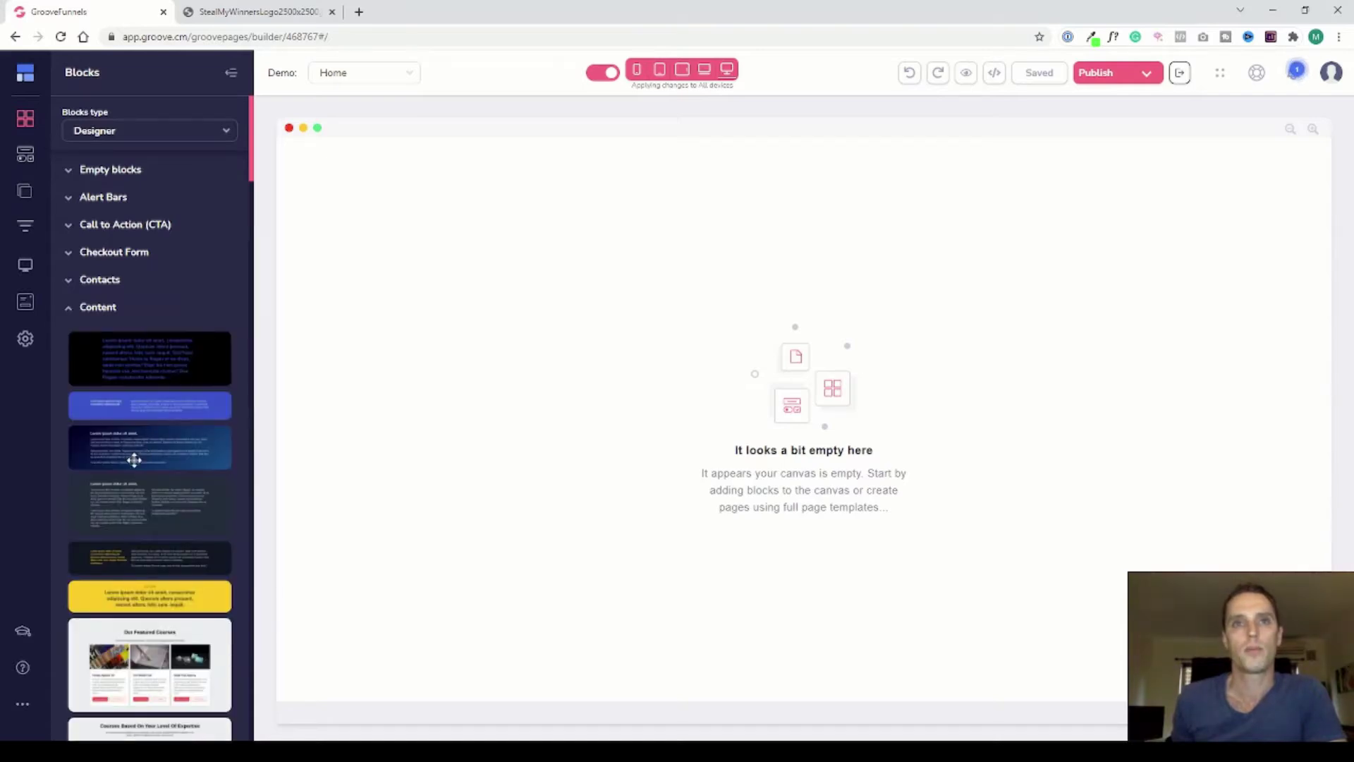
{"action": "left_click_drag", "start_coordinate": [143, 486], "coordinate": [757, 330]}
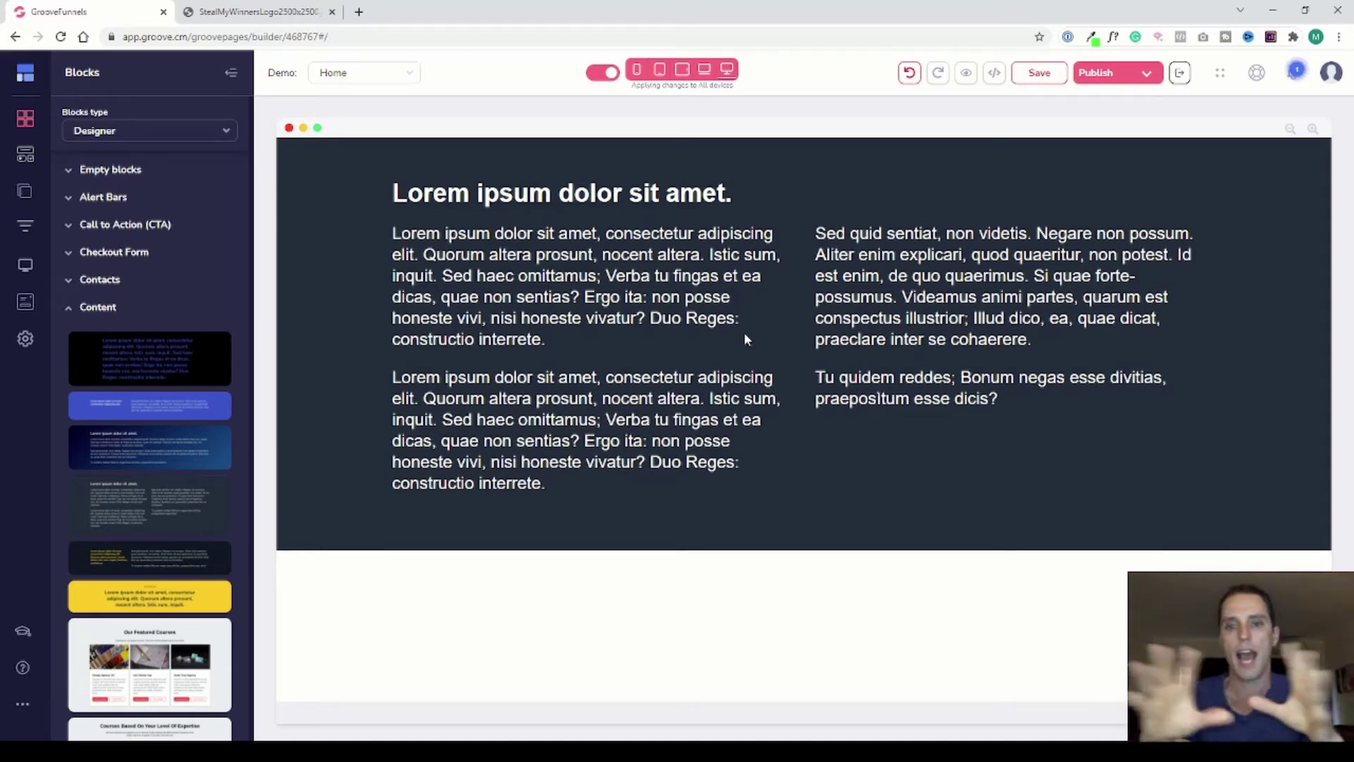
- Add the "Grab Your Tickets Before It's Sold Out" countdown timer block above the dark text block
{"action": "left_click", "coordinate": [544, 305]}
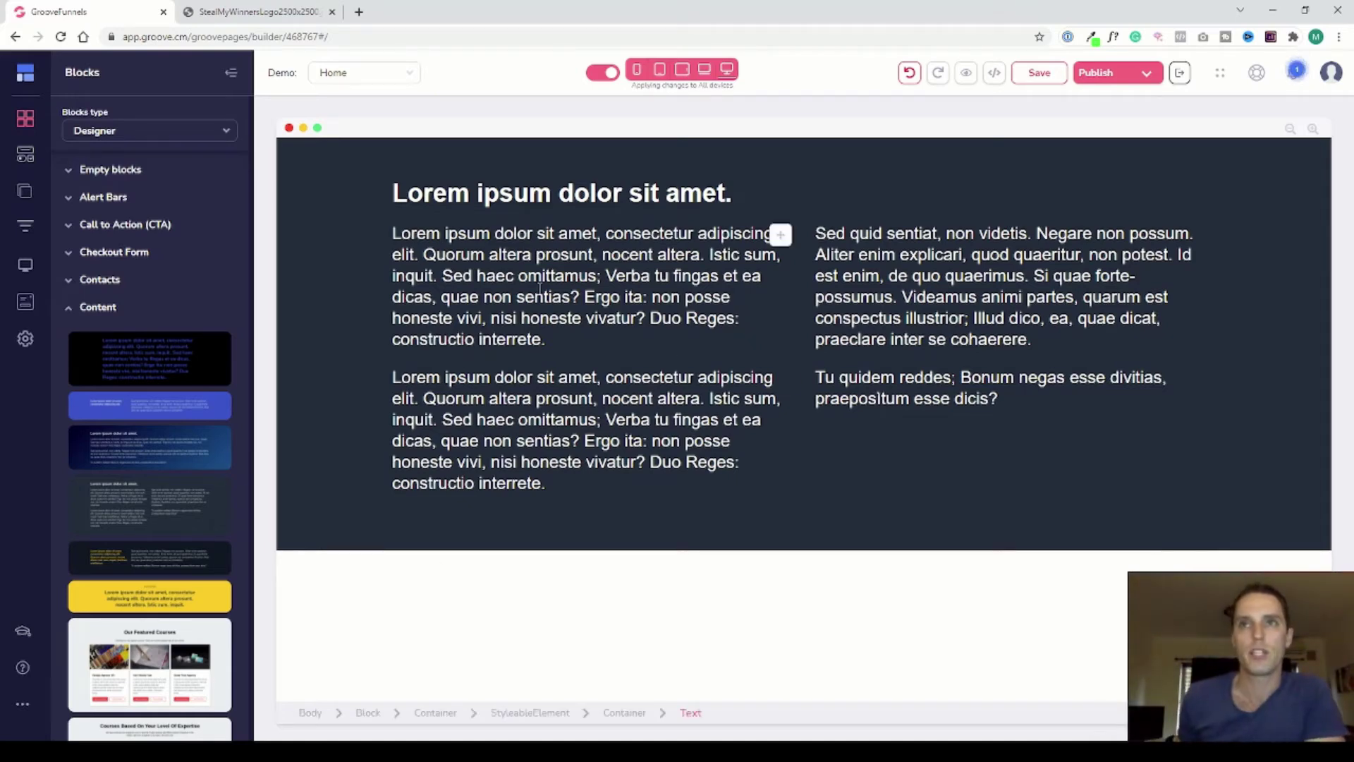
{"action": "left_click", "coordinate": [670, 268]}
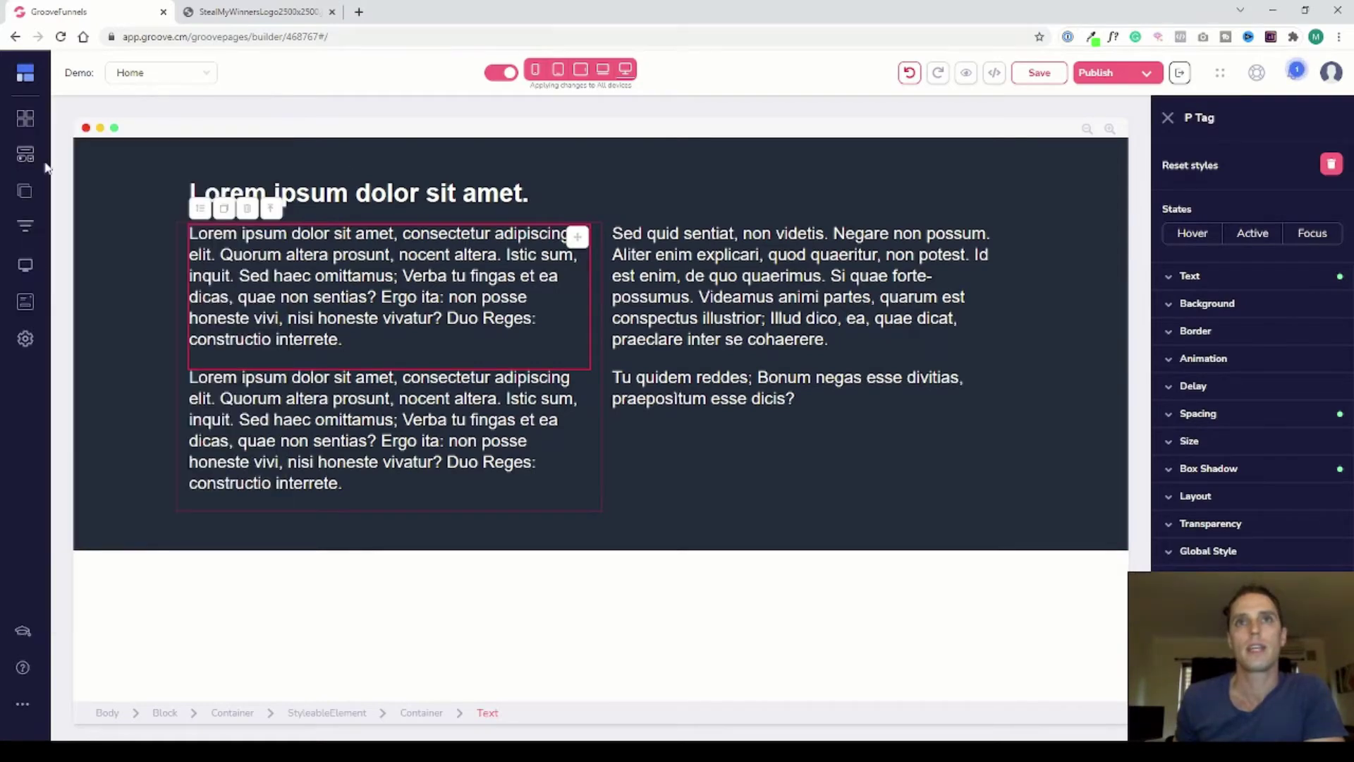
{"action": "left_click", "coordinate": [27, 120]}
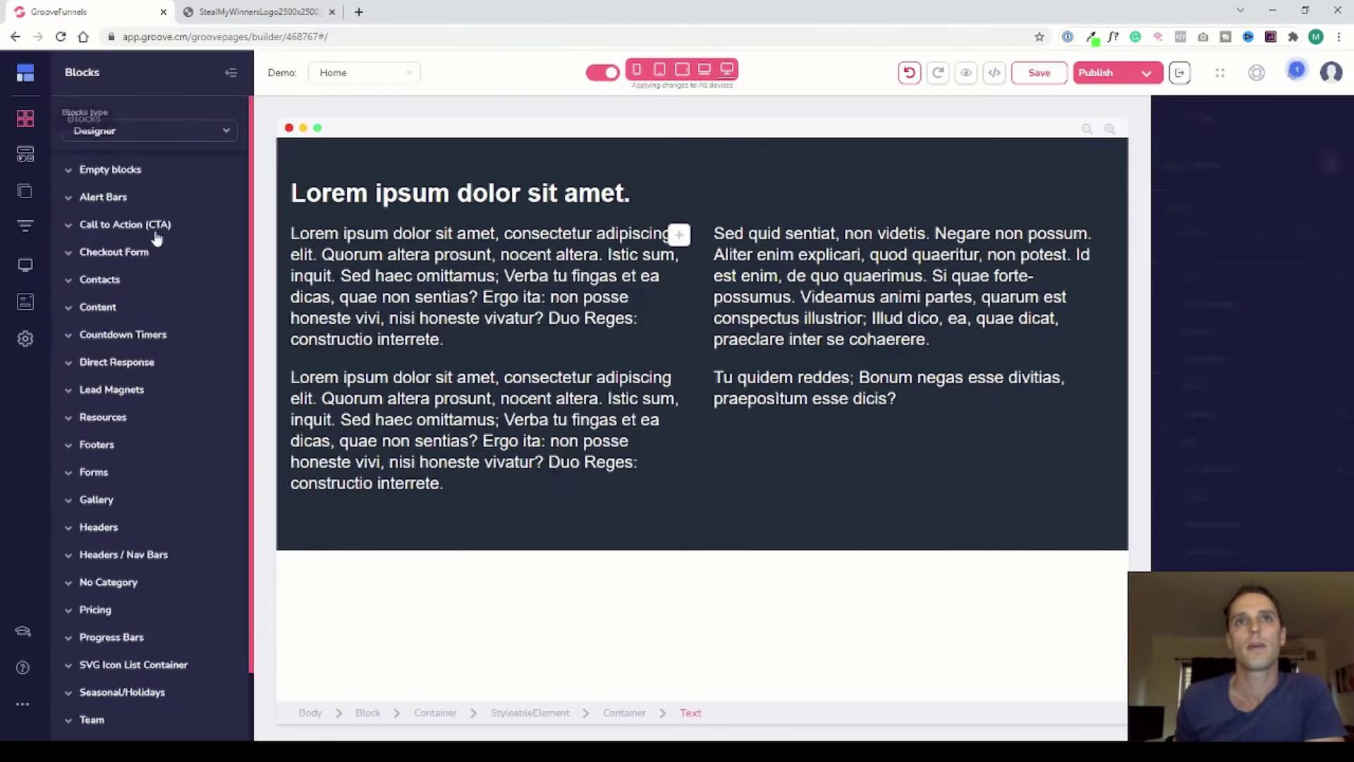
{"action": "left_click", "coordinate": [145, 338]}
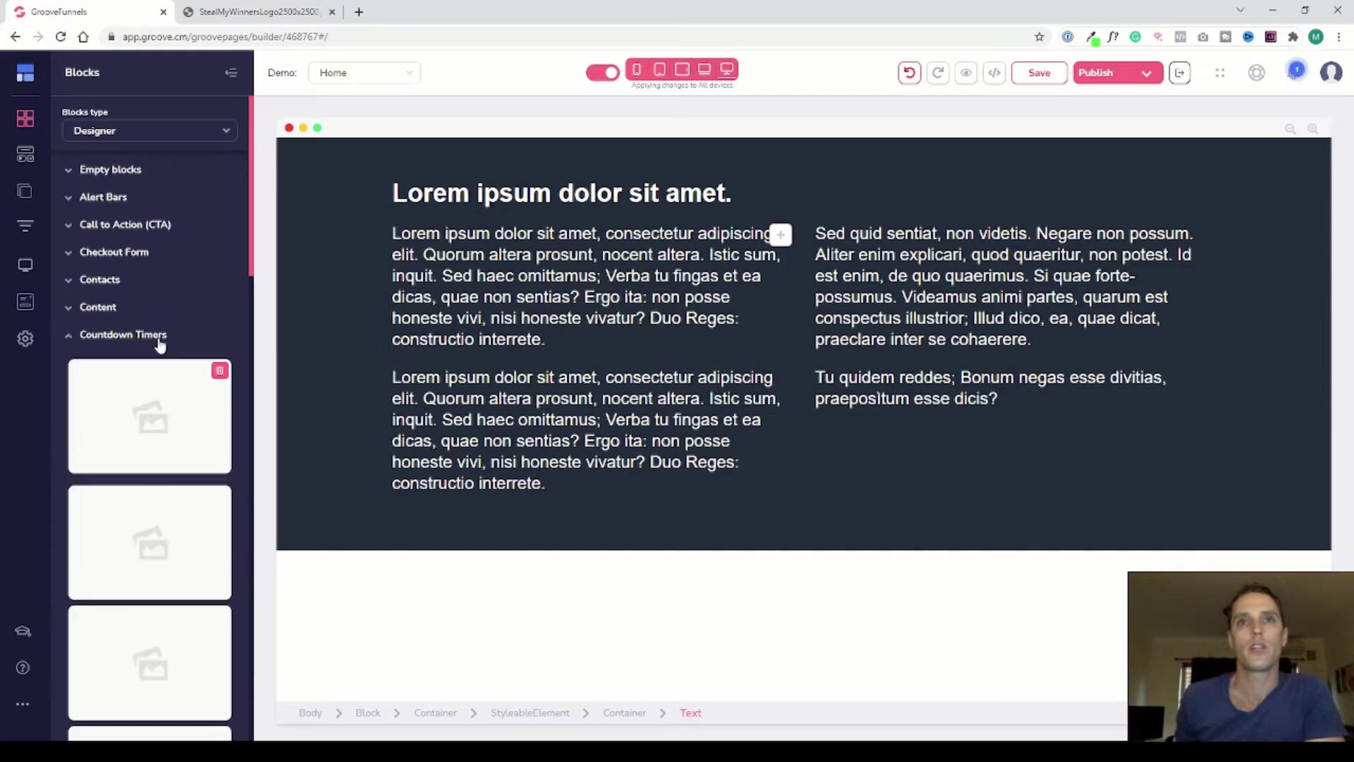
{"action": "left_click_drag", "start_coordinate": [172, 420], "coordinate": [767, 185]}
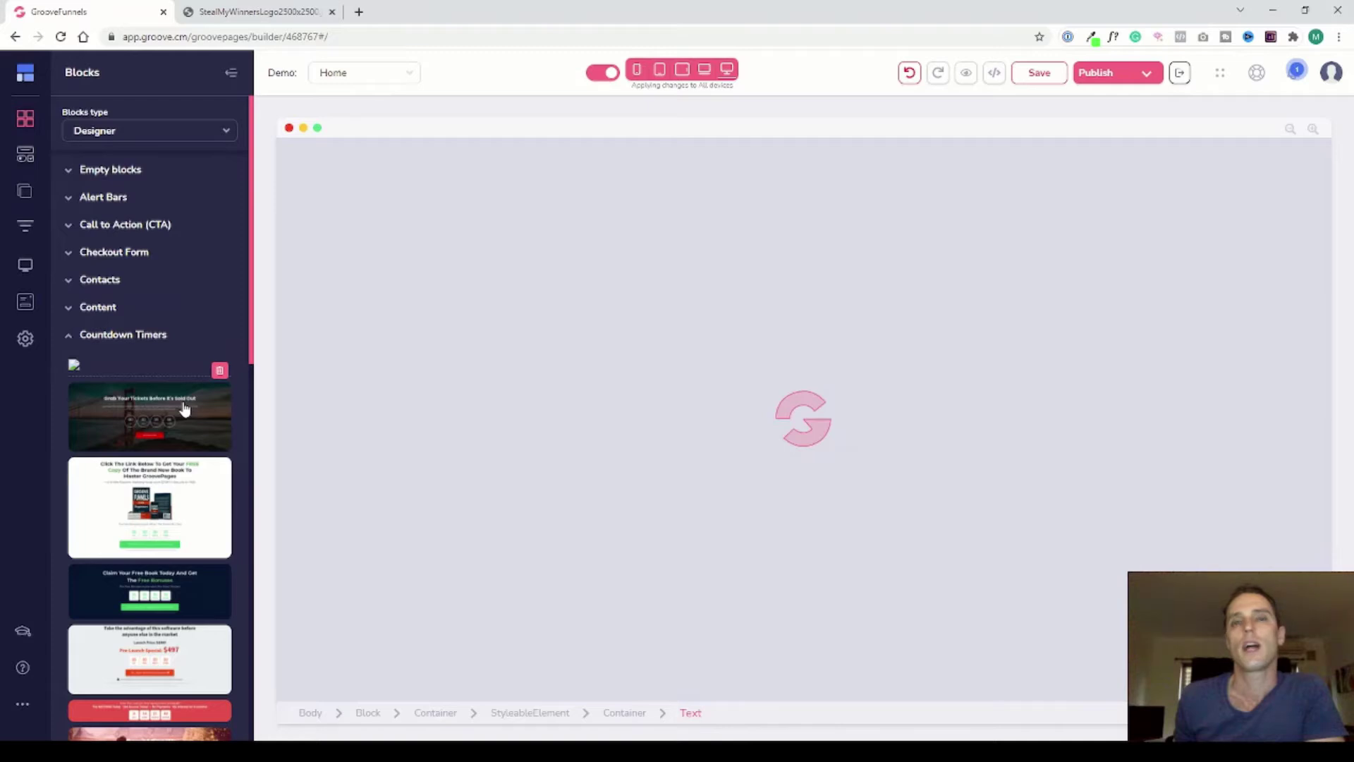
{"action": "scroll", "coordinate": [195, 423], "scroll_direction": "down", "scroll_amount": 2}
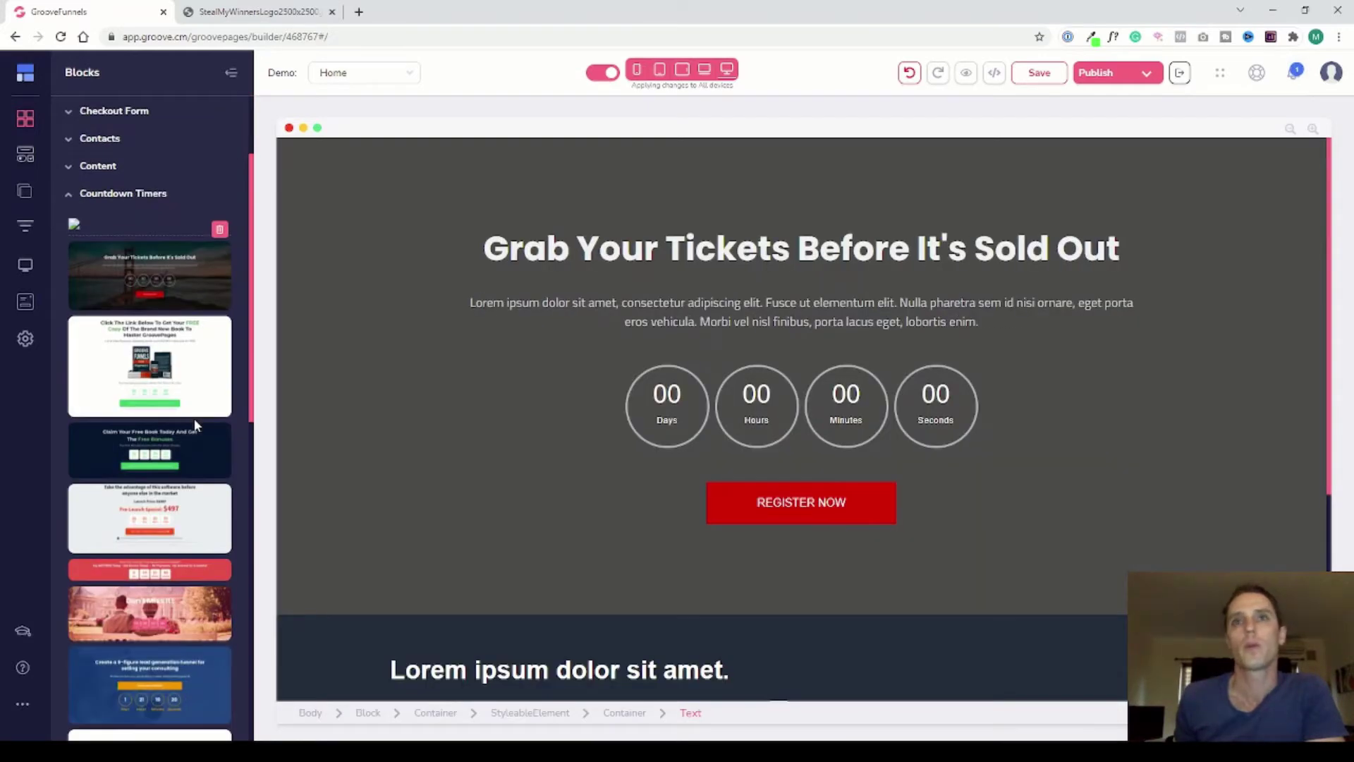
{"action": "scroll", "coordinate": [193, 353], "scroll_direction": "down", "scroll_amount": 1}
{"action": "scroll", "coordinate": [193, 289], "scroll_direction": "up", "scroll_amount": 3}
{"action": "left_click", "coordinate": [70, 339]}
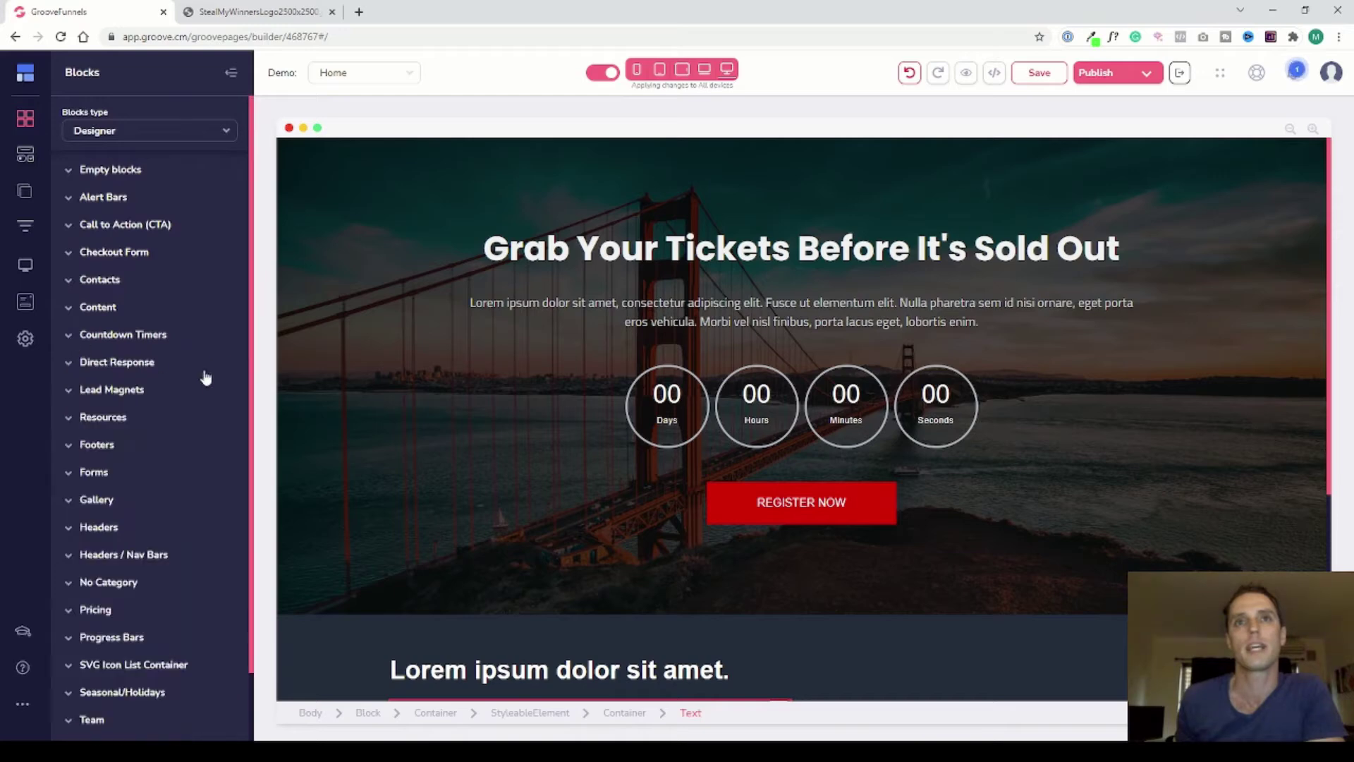
- Add the pill-bottle Pricing block with three price options directly below the countdown timer block
{"action": "scroll", "coordinate": [184, 387], "scroll_direction": "down", "scroll_amount": 1}
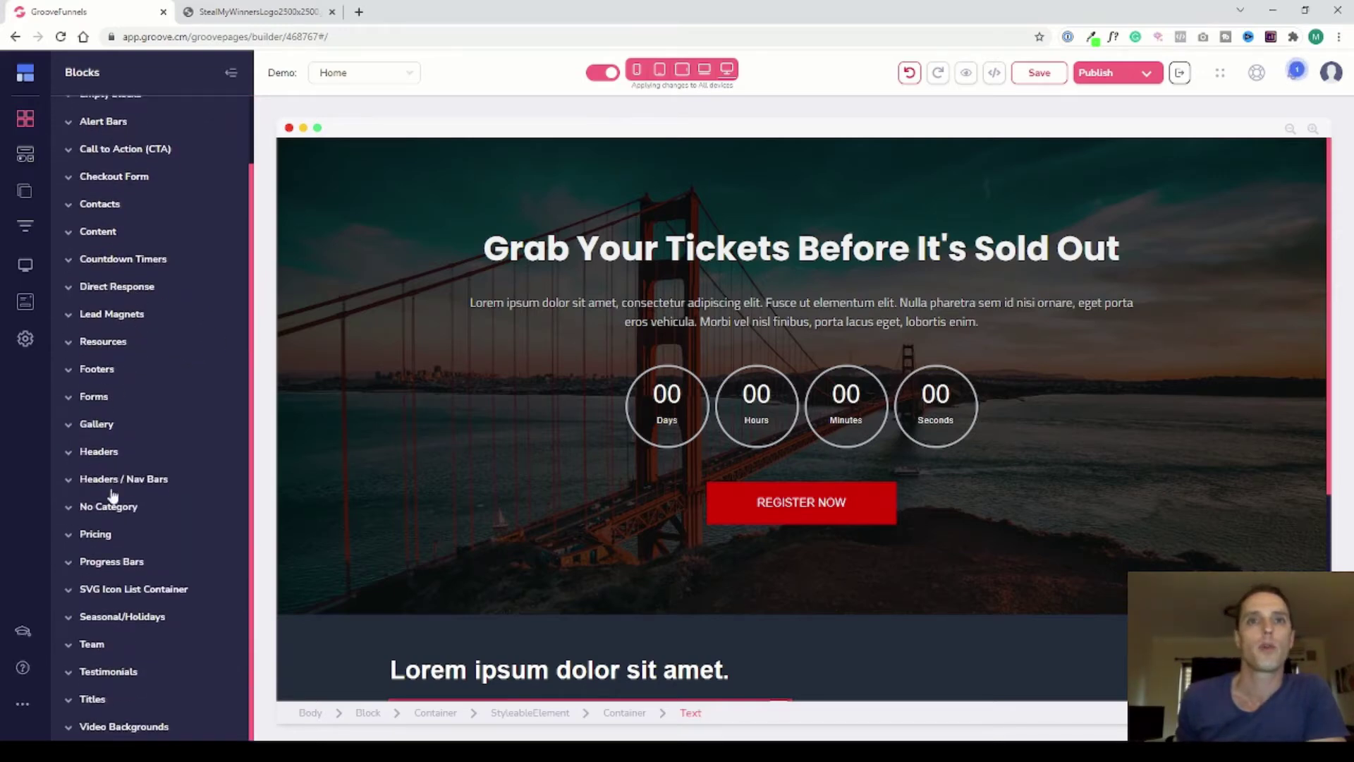
{"action": "left_click", "coordinate": [102, 536]}
{"action": "scroll", "coordinate": [191, 503], "scroll_direction": "down", "scroll_amount": 7}
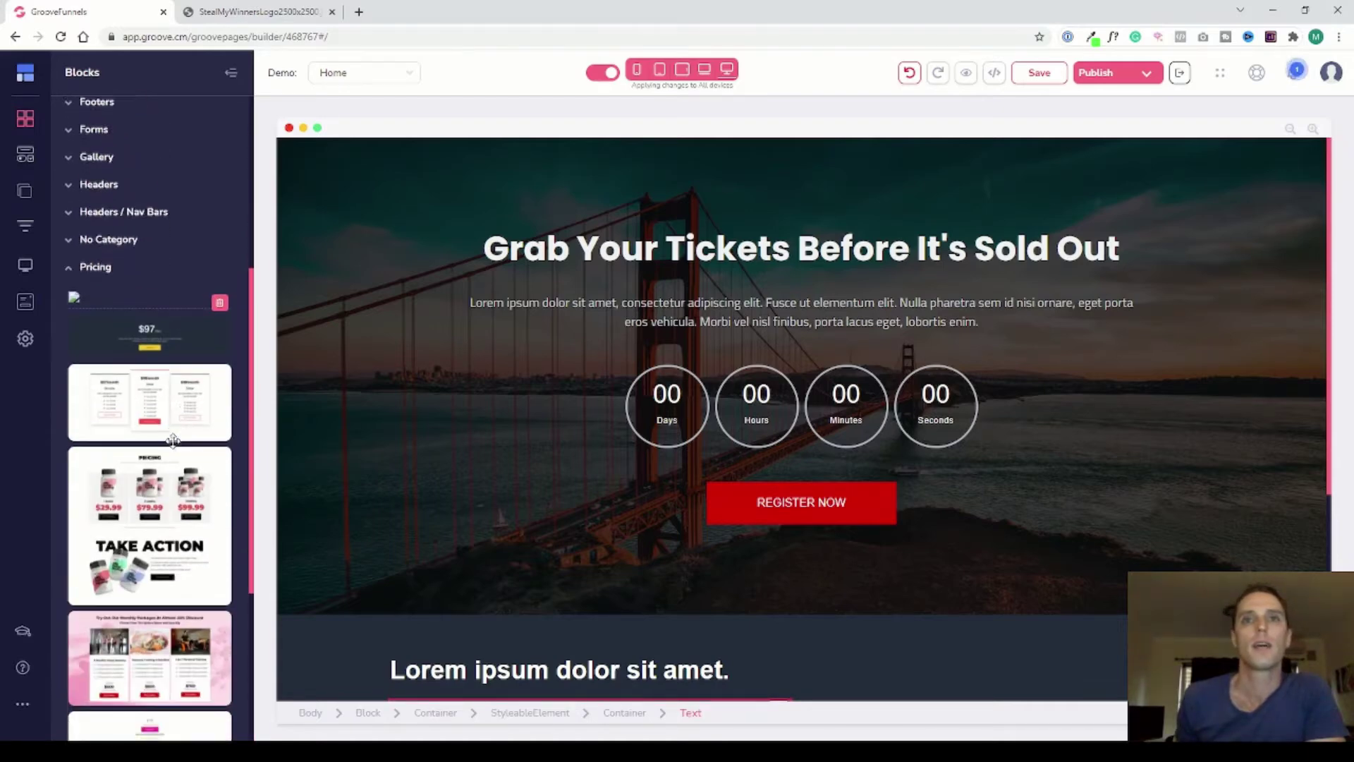
{"action": "left_click_drag", "start_coordinate": [145, 276], "coordinate": [731, 220]}
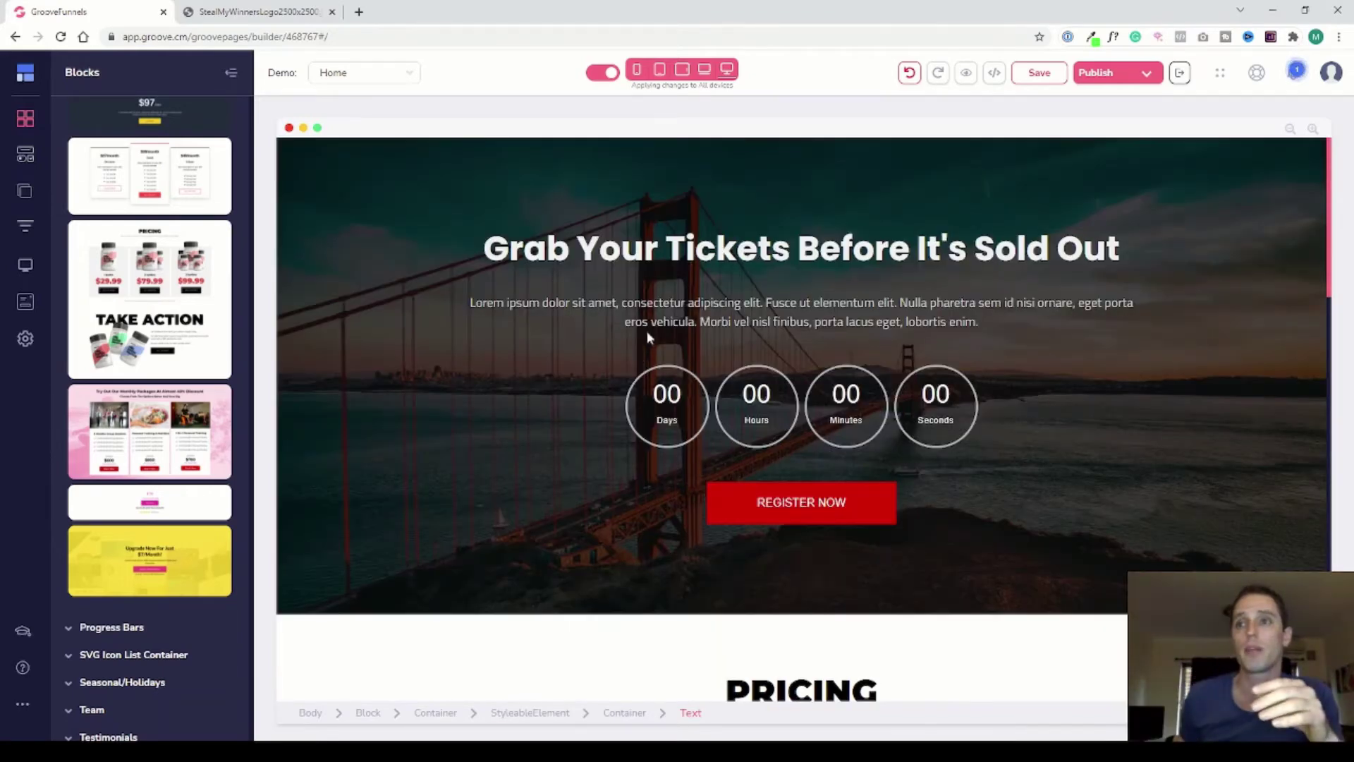
- Select the $29.99 price heading in the pricing block and examine its text styling options
{"action": "scroll", "coordinate": [637, 351], "scroll_direction": "down", "scroll_amount": 8}
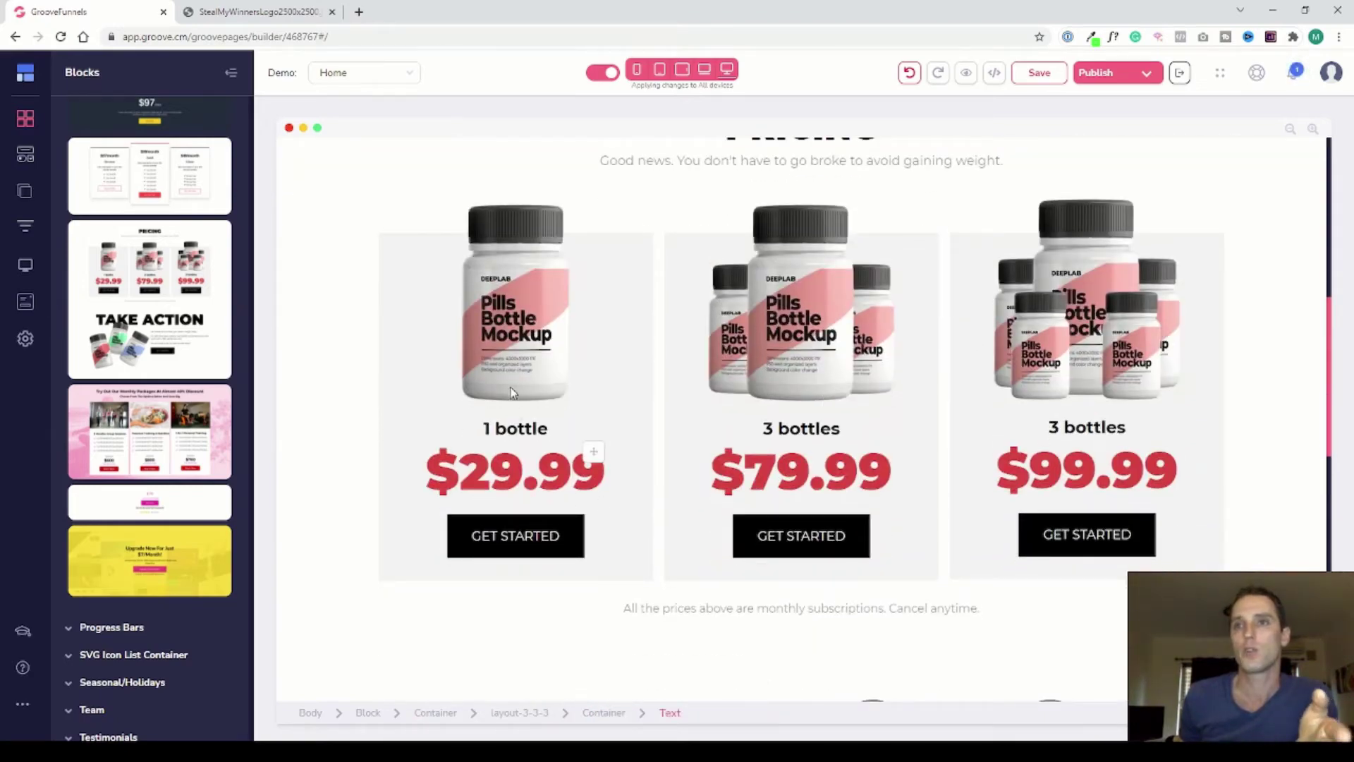
{"action": "left_click", "coordinate": [538, 484]}
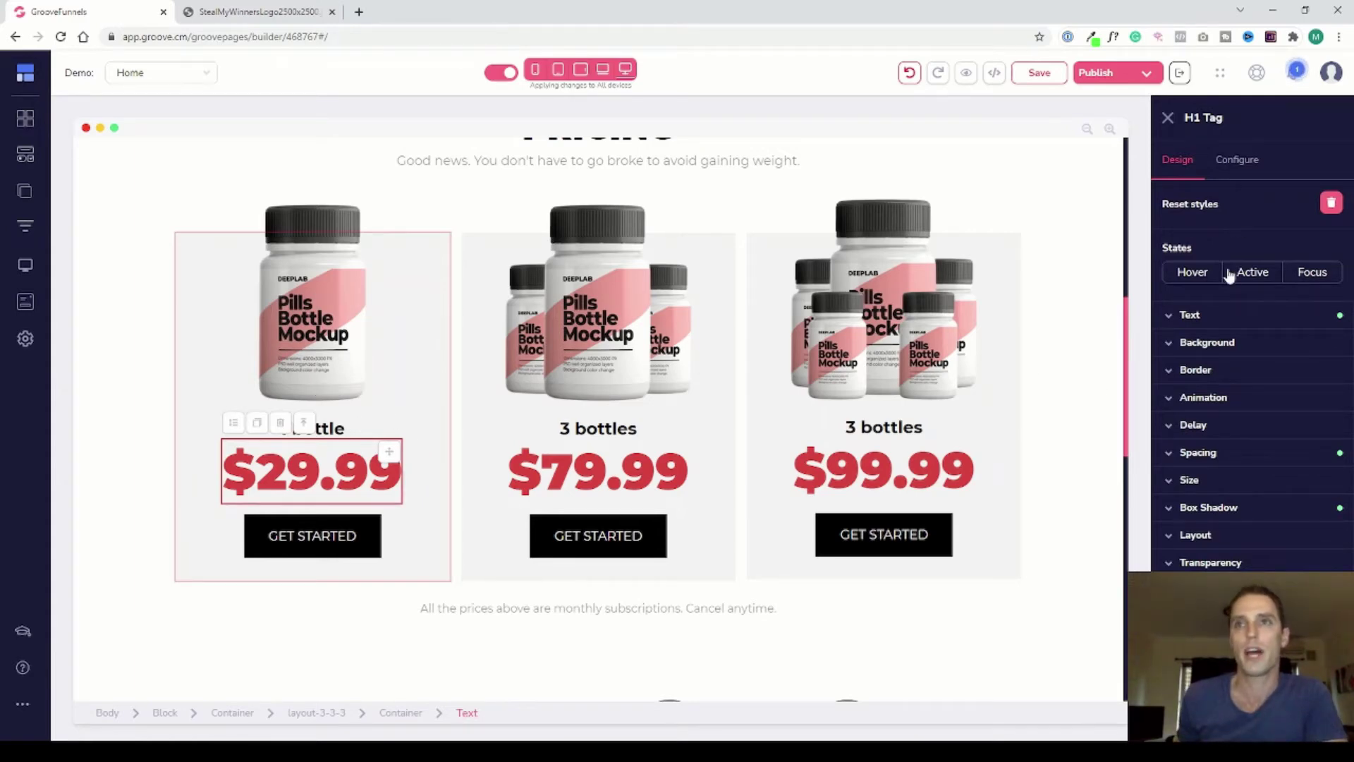
{"action": "left_click", "coordinate": [1192, 315]}
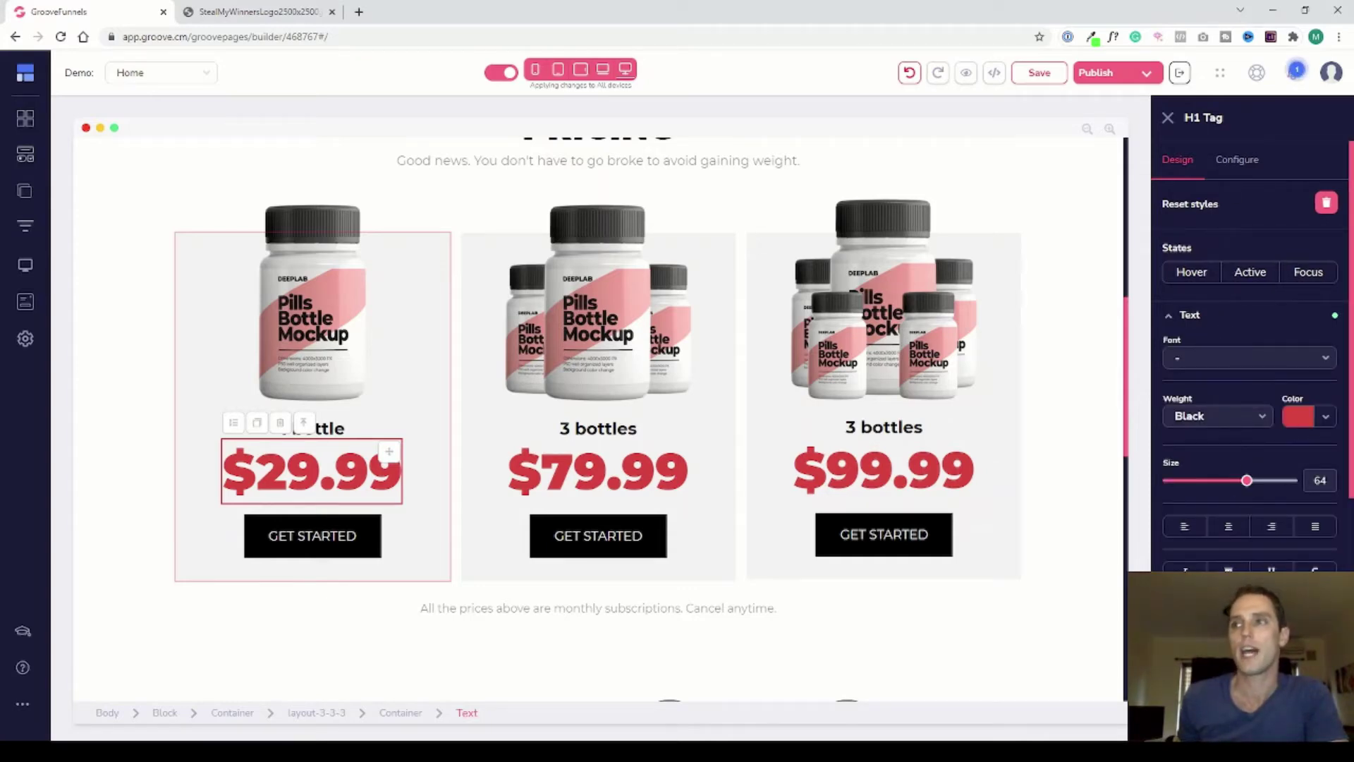
{"action": "scroll", "coordinate": [1230, 553], "scroll_direction": "down", "scroll_amount": 2}
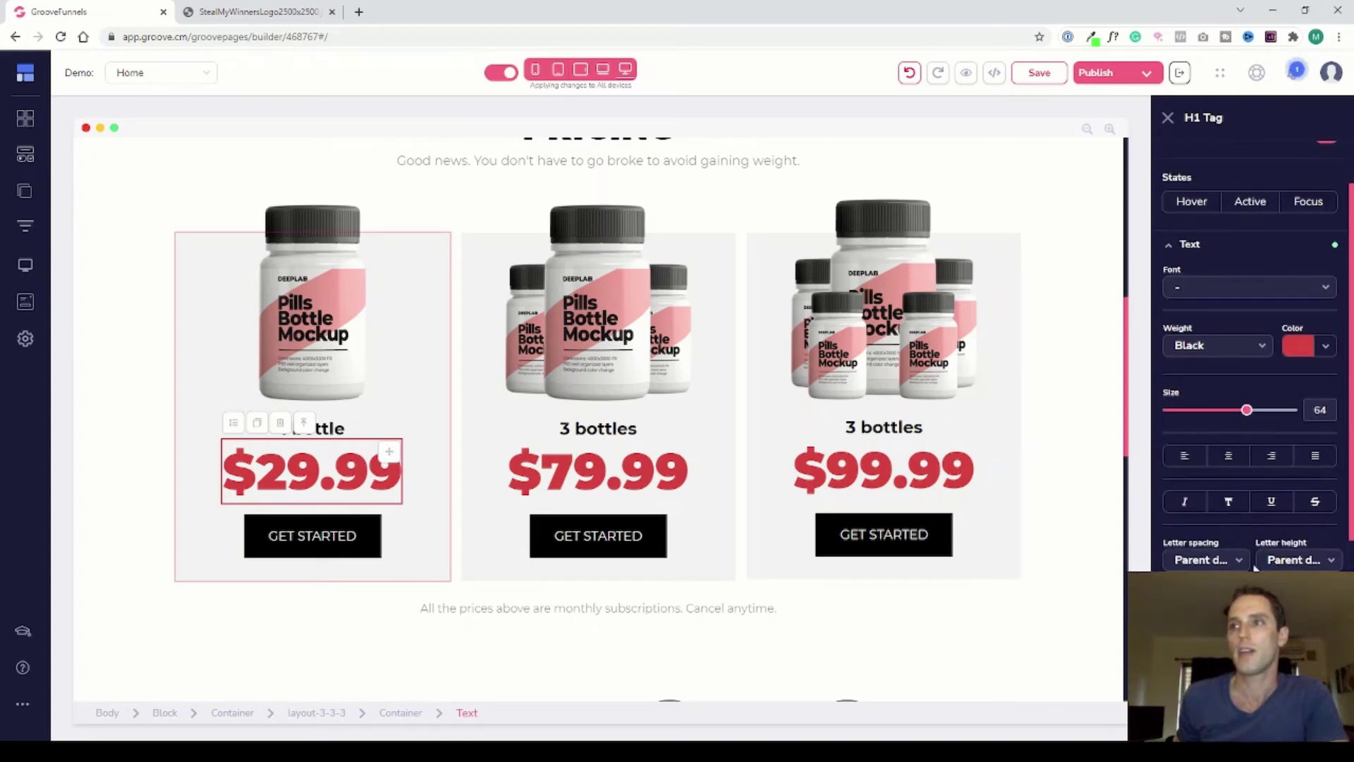
{"action": "scroll", "coordinate": [1295, 514], "scroll_direction": "down", "scroll_amount": 2}
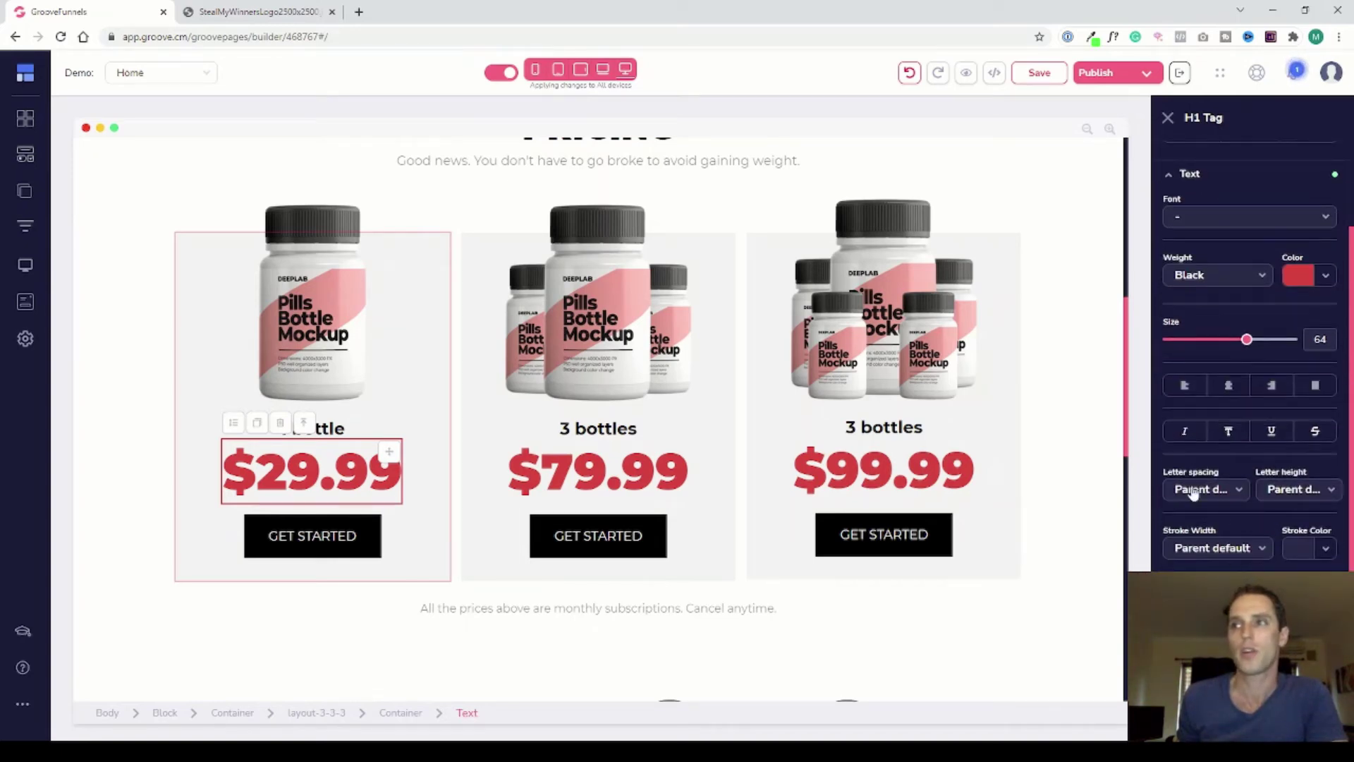
{"action": "scroll", "coordinate": [1234, 558], "scroll_direction": "down", "scroll_amount": 4}
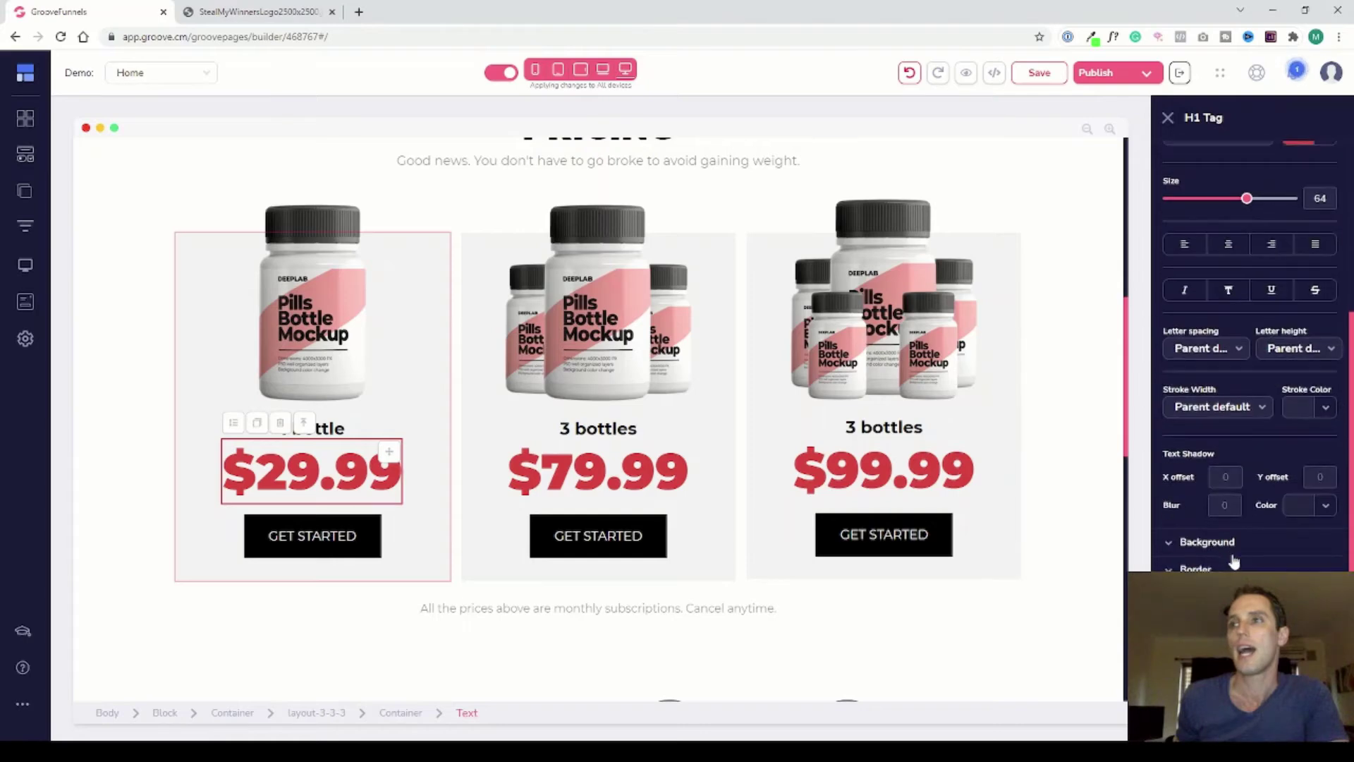
{"action": "scroll", "coordinate": [1243, 561], "scroll_direction": "down", "scroll_amount": 3}
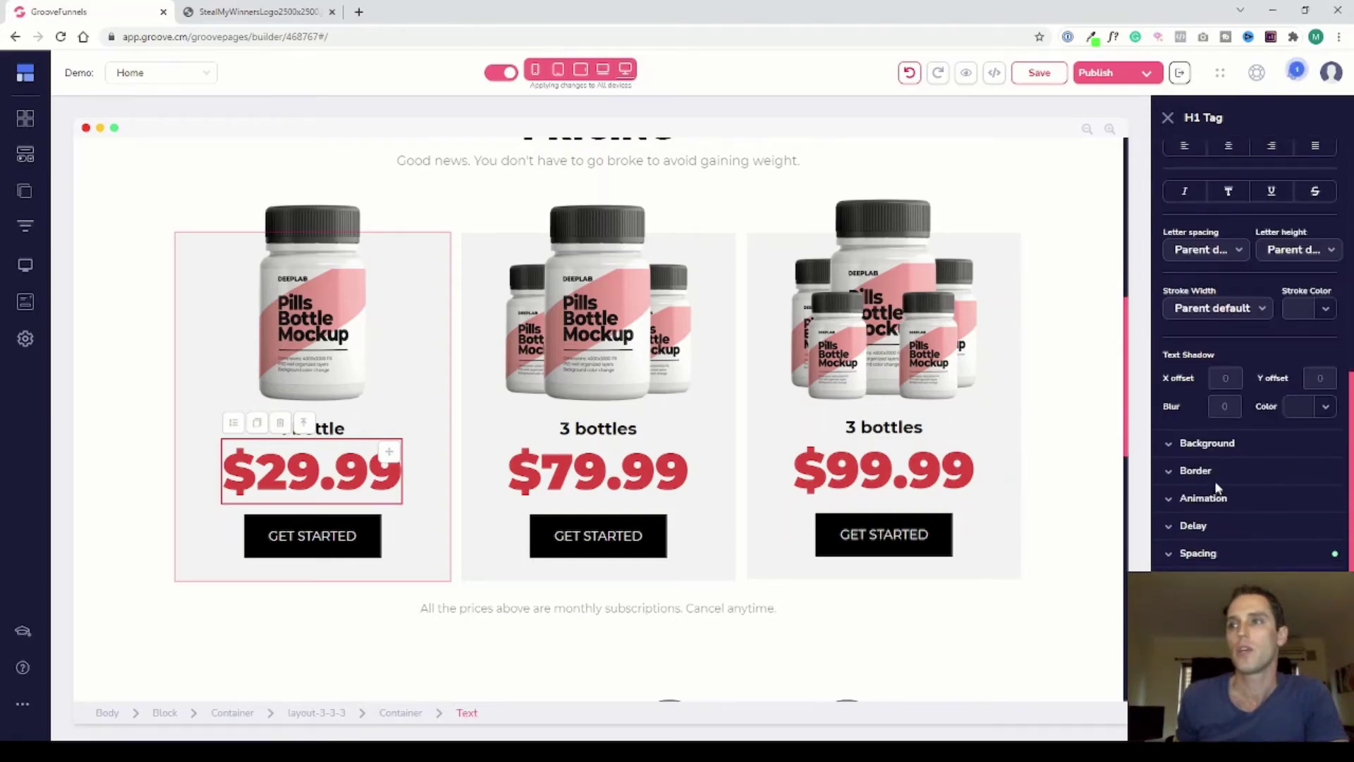
- Examine the $29.99 heading's background, border, animation, delay, spacing, size, box shadow and layout settings, plus its gutter width configuration
{"action": "left_click", "coordinate": [1223, 447]}
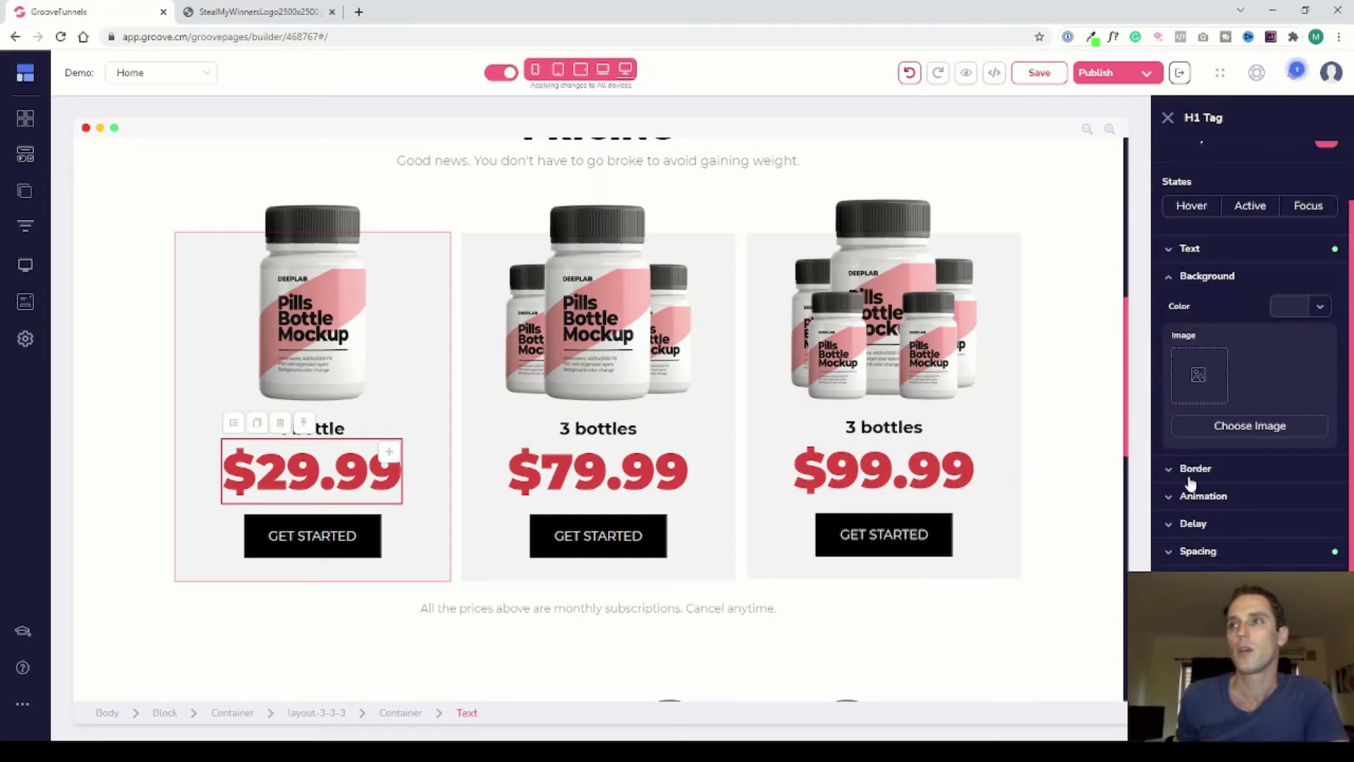
{"action": "left_click", "coordinate": [1199, 468]}
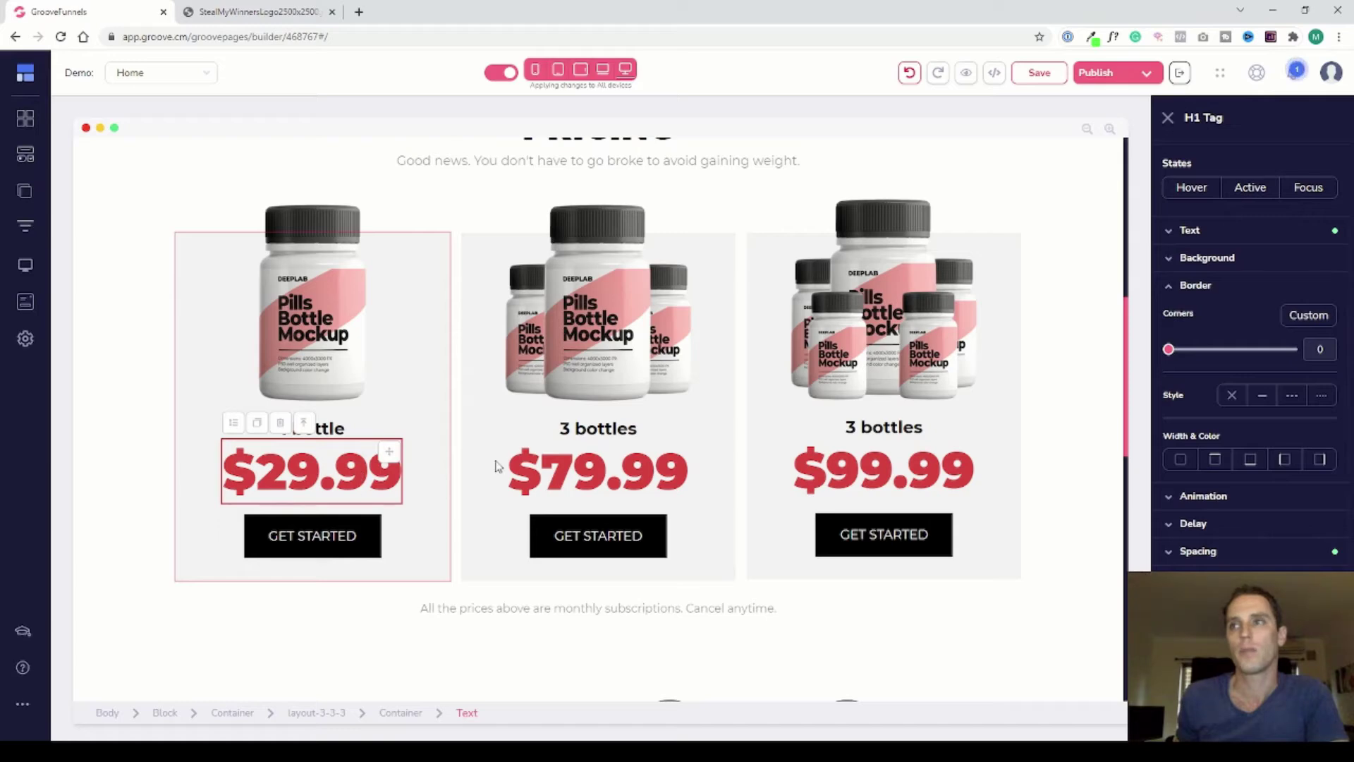
{"action": "left_click", "coordinate": [1254, 496]}
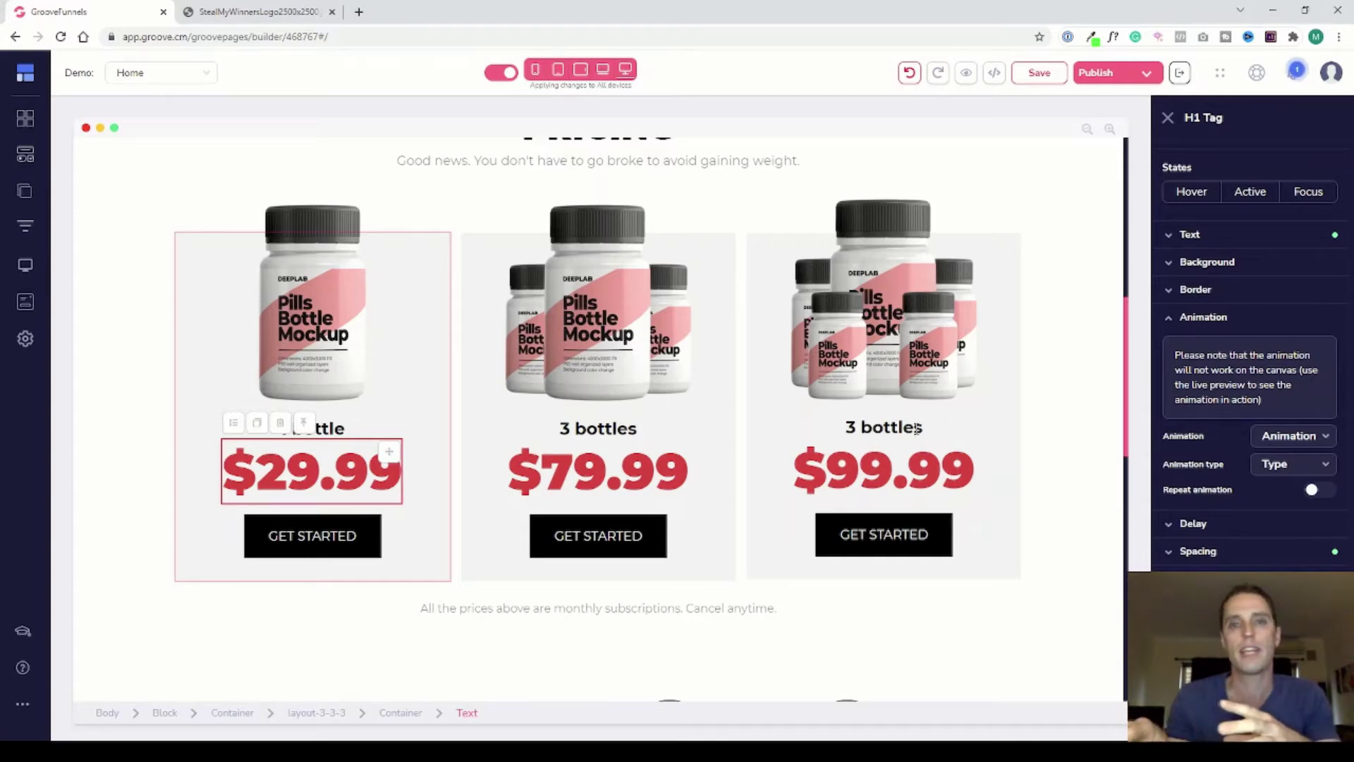
{"action": "left_click", "coordinate": [1287, 522]}
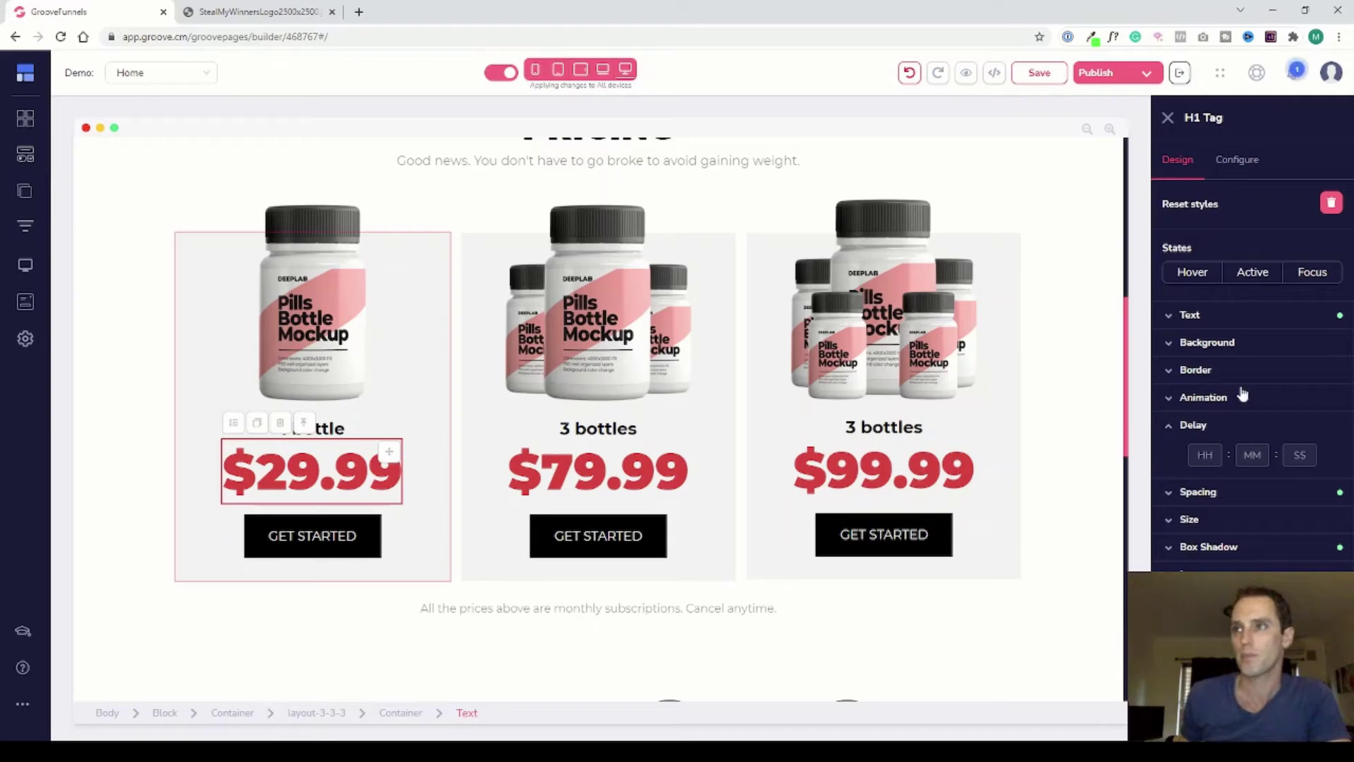
{"action": "left_click", "coordinate": [1214, 493]}
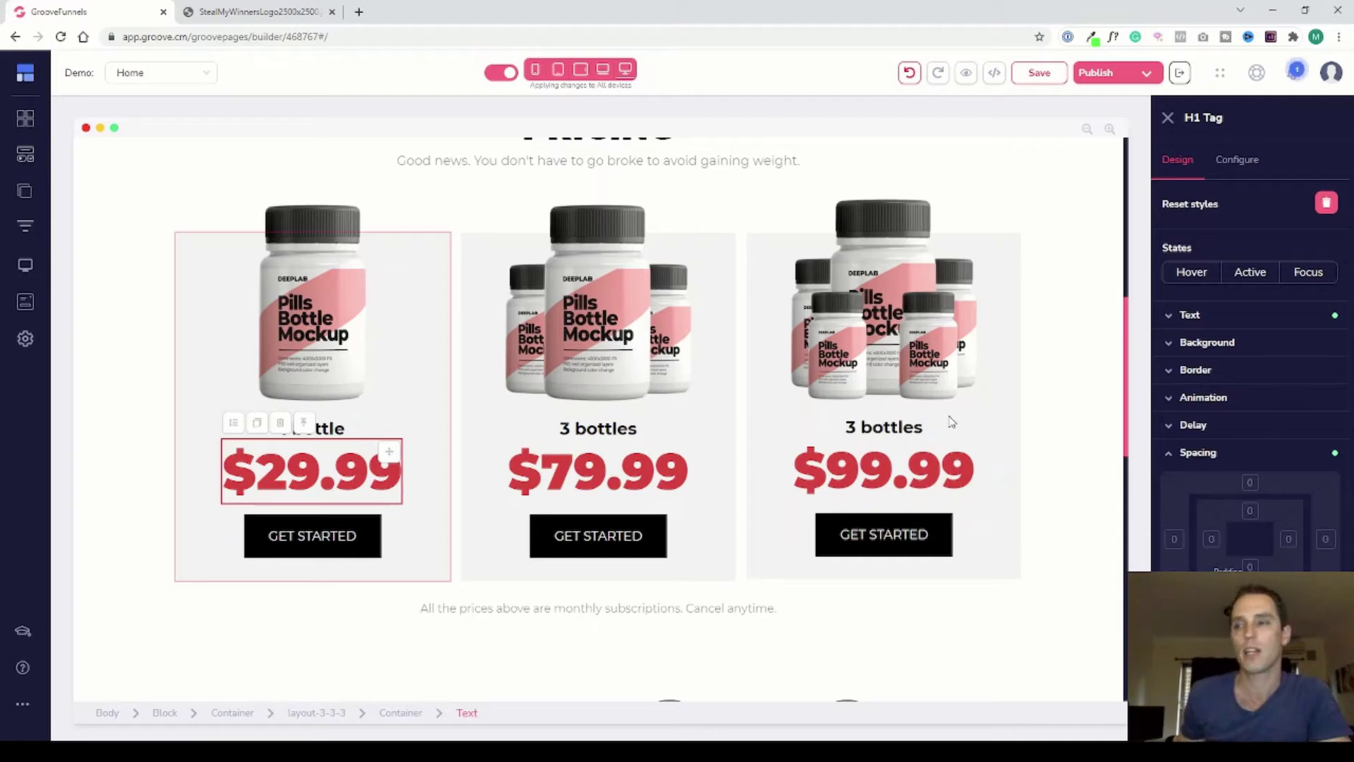
{"action": "scroll", "coordinate": [1248, 388], "scroll_direction": "down", "scroll_amount": 1}
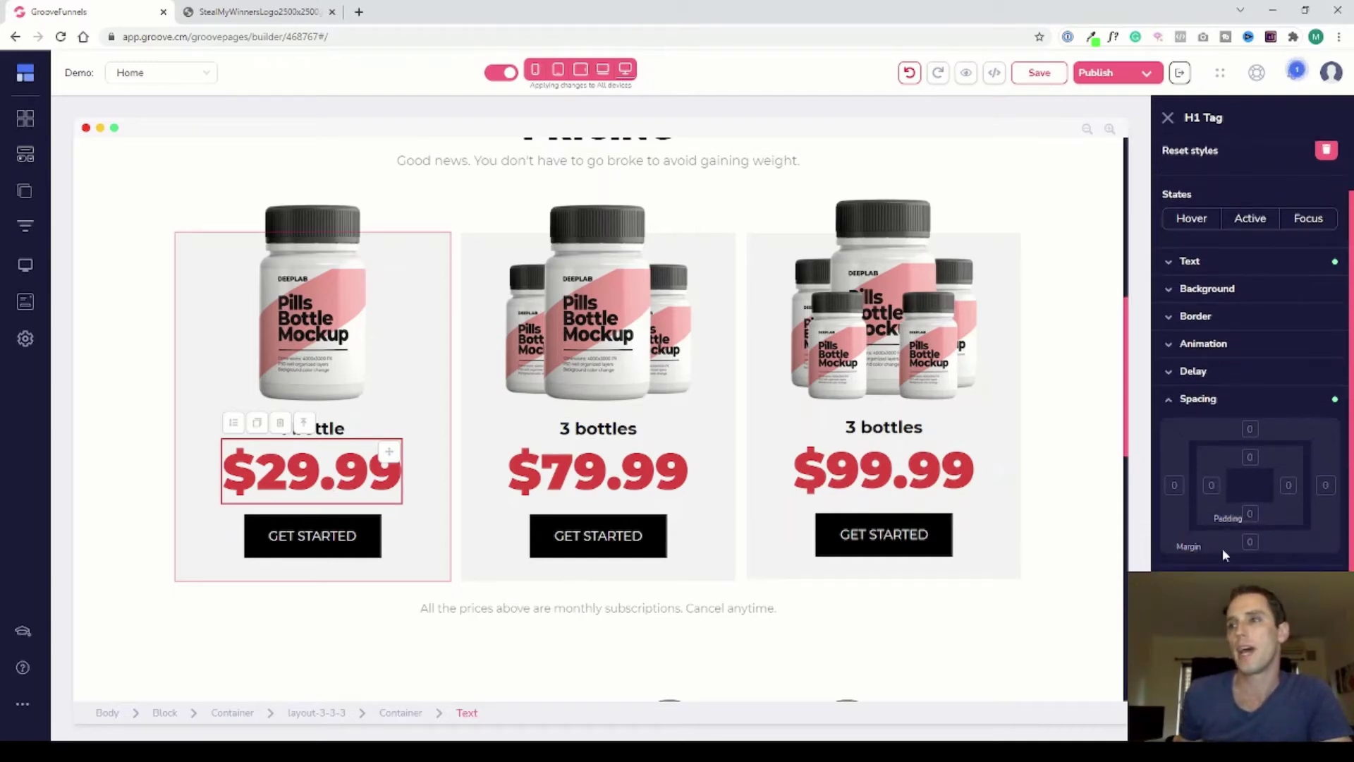
{"action": "left_click", "coordinate": [1198, 399]}
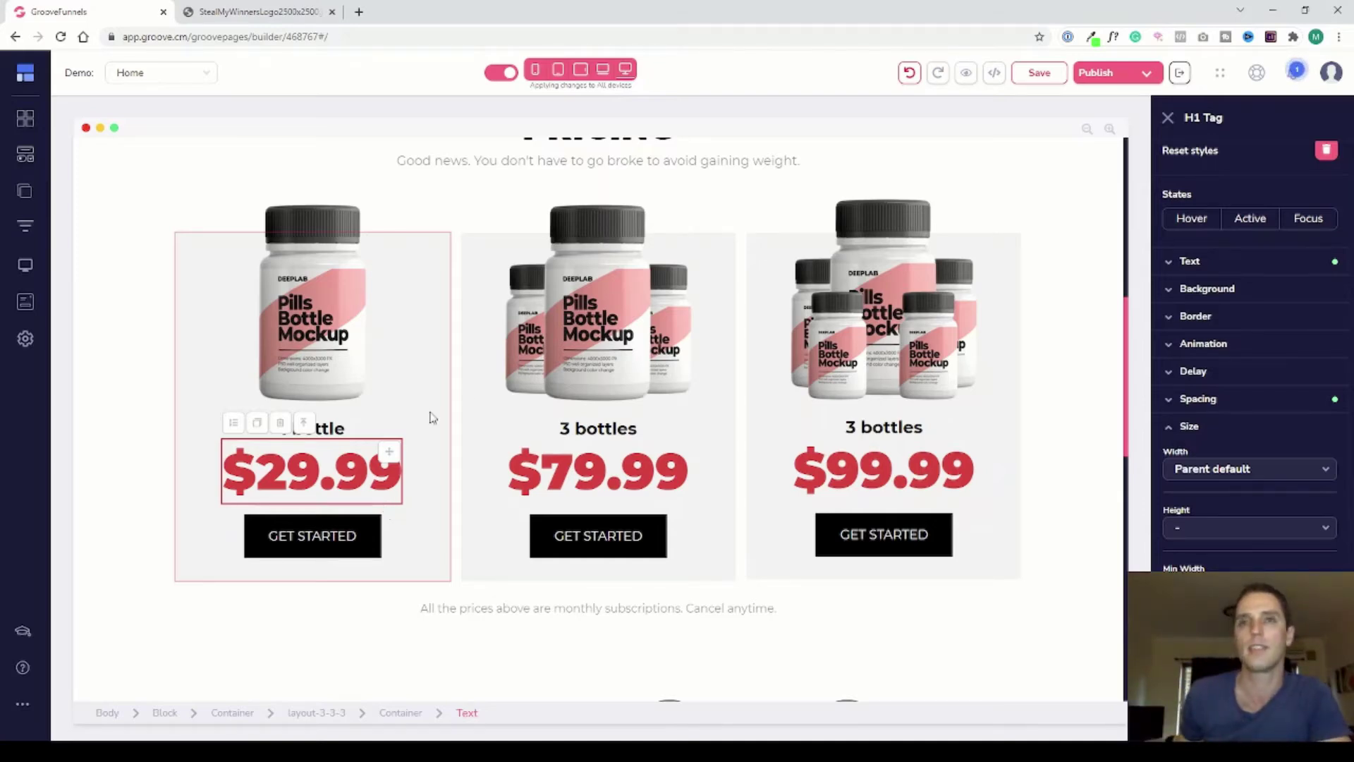
{"action": "scroll", "coordinate": [1248, 353], "scroll_direction": "down", "scroll_amount": 1}
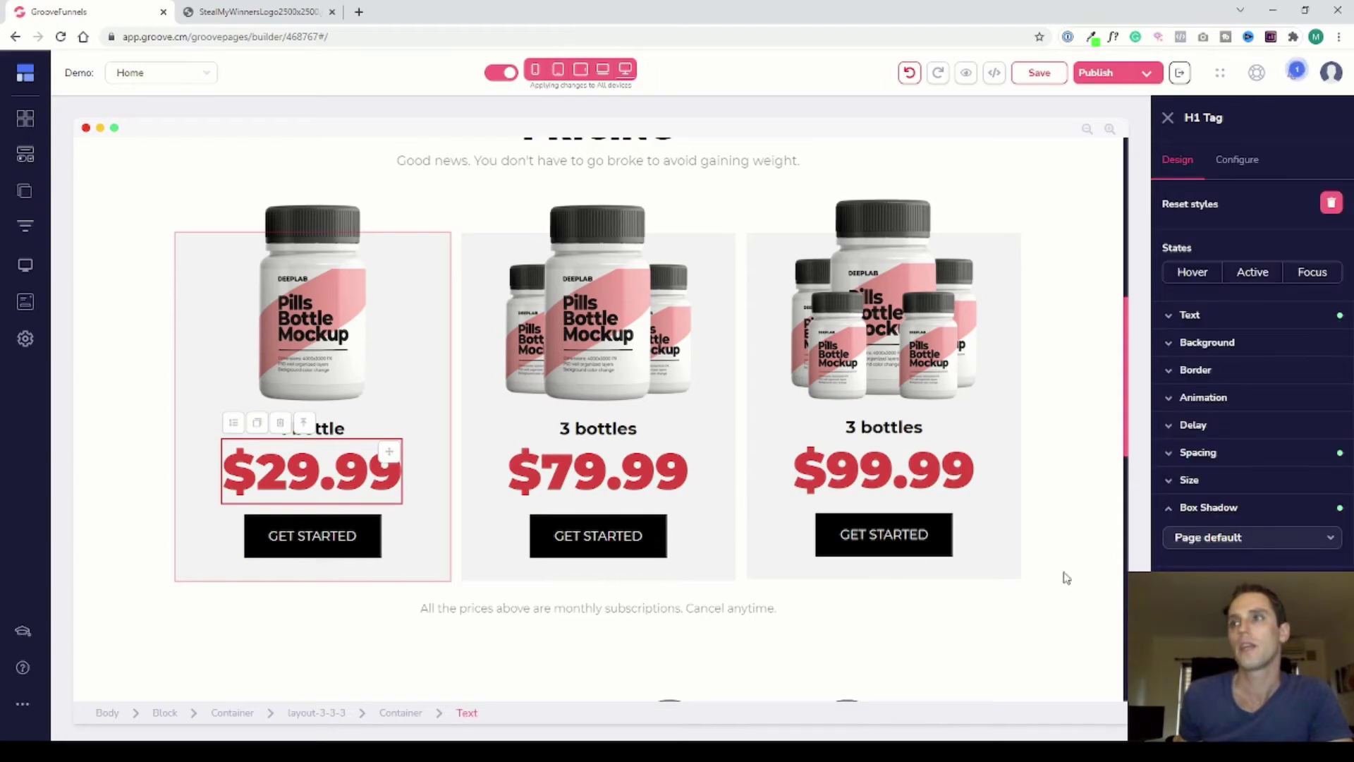
{"action": "left_click", "coordinate": [1215, 580]}
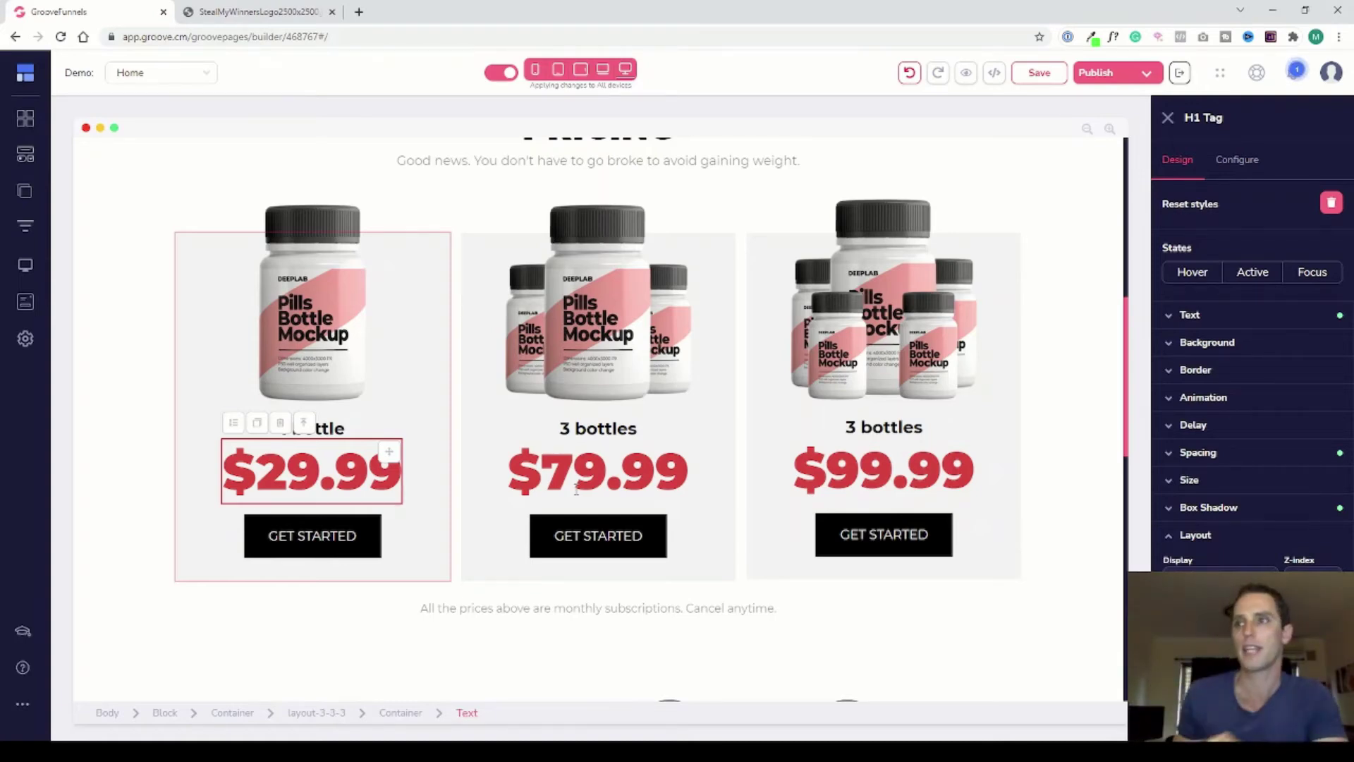
{"action": "left_click", "coordinate": [1236, 160]}
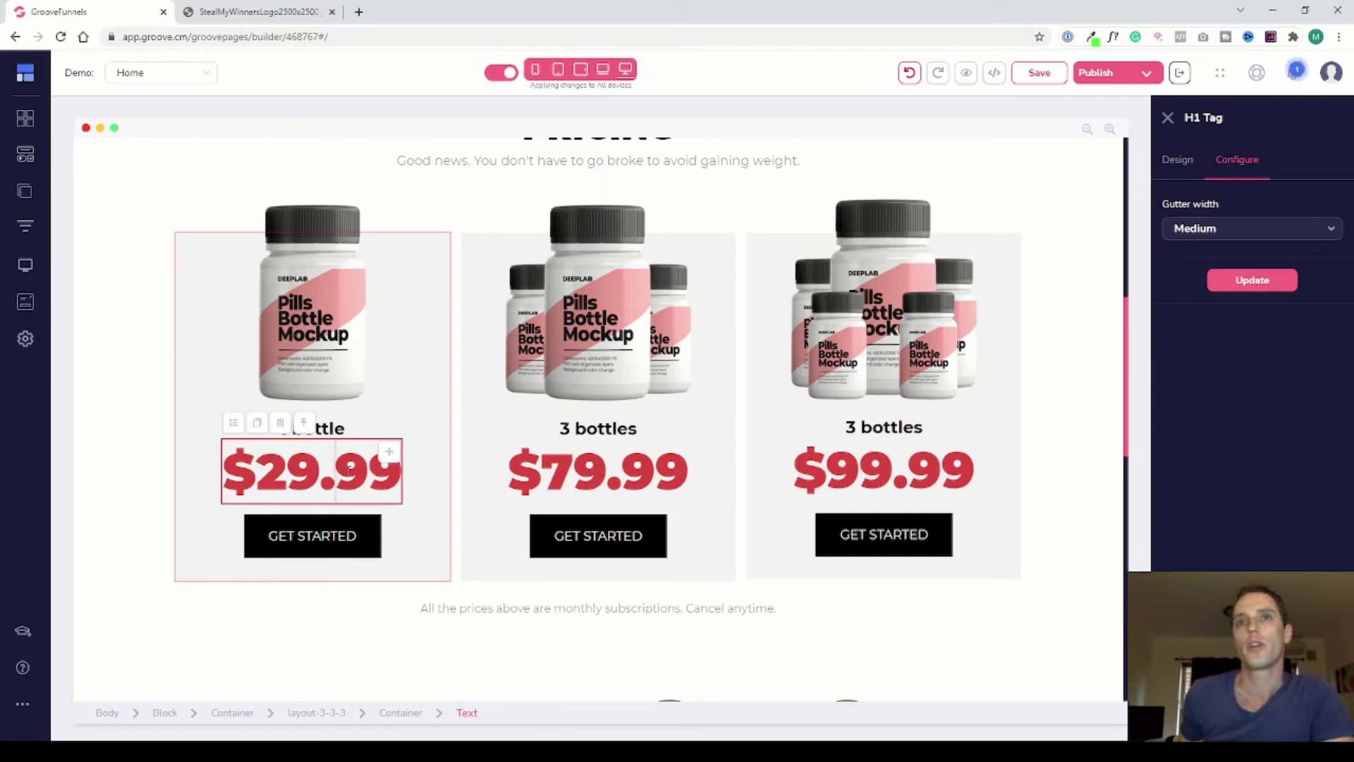
{"action": "left_click", "coordinate": [1172, 168]}
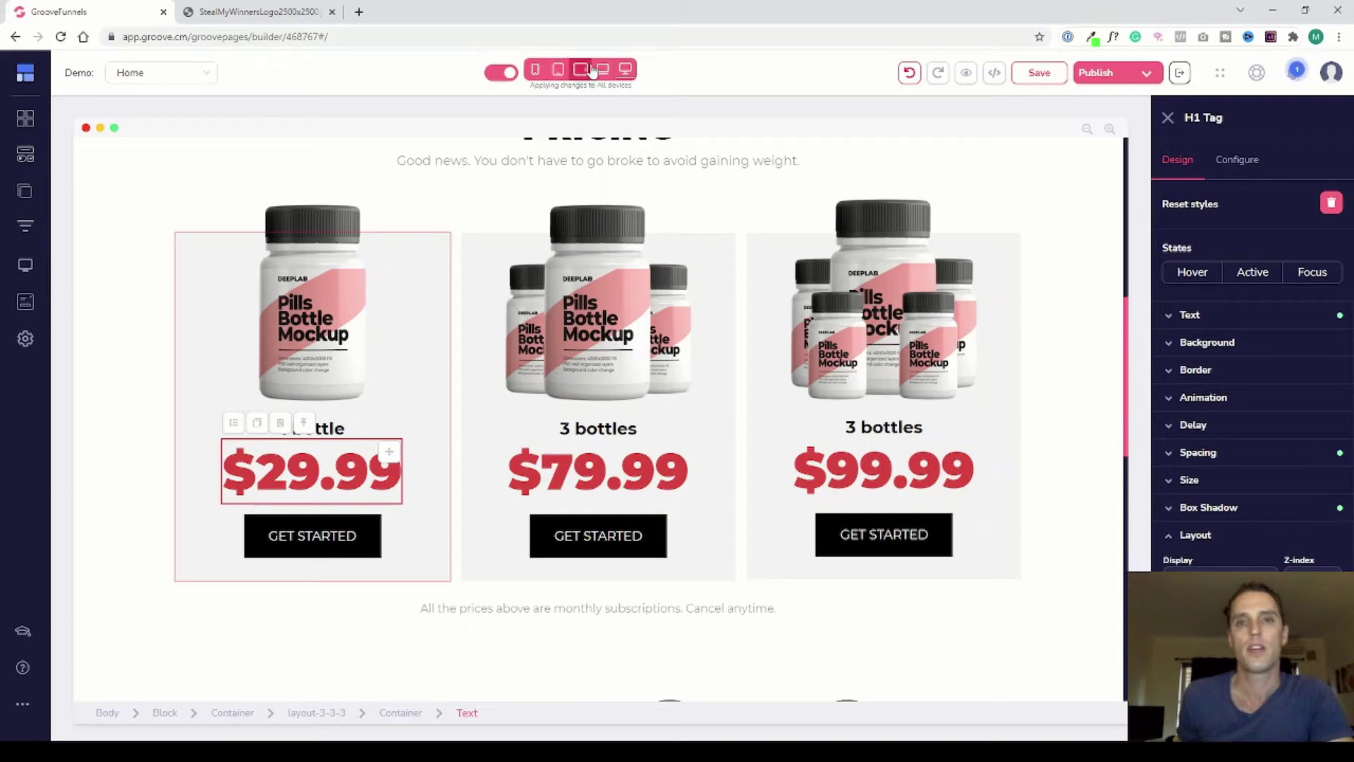
- Turn off applying changes to all devices and switch the canvas to the mobile device view
{"action": "left_click", "coordinate": [502, 72]}
{"action": "left_click", "coordinate": [536, 69]}
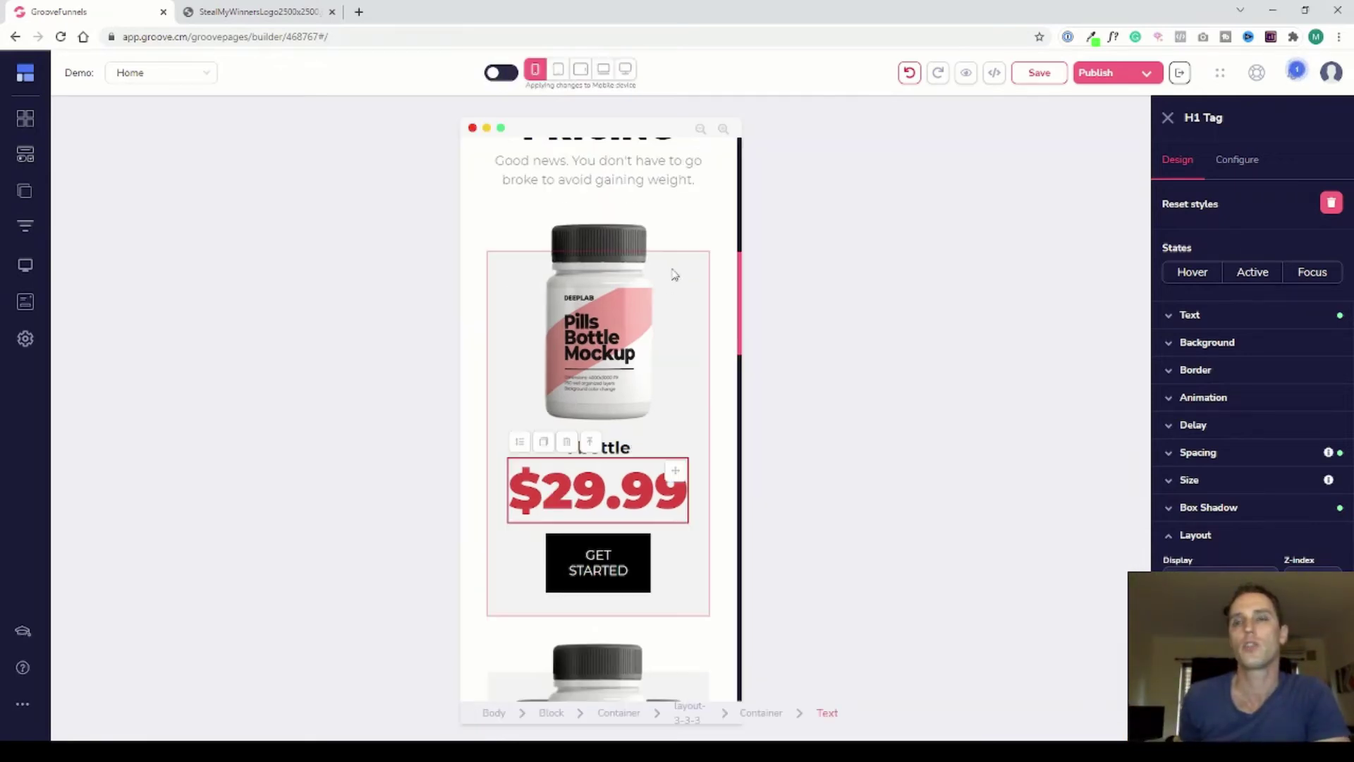
- Preview the pricing block in the vertical tablet and horizontal tablet device views
{"action": "left_click", "coordinate": [558, 69]}
{"action": "left_click", "coordinate": [580, 69]}
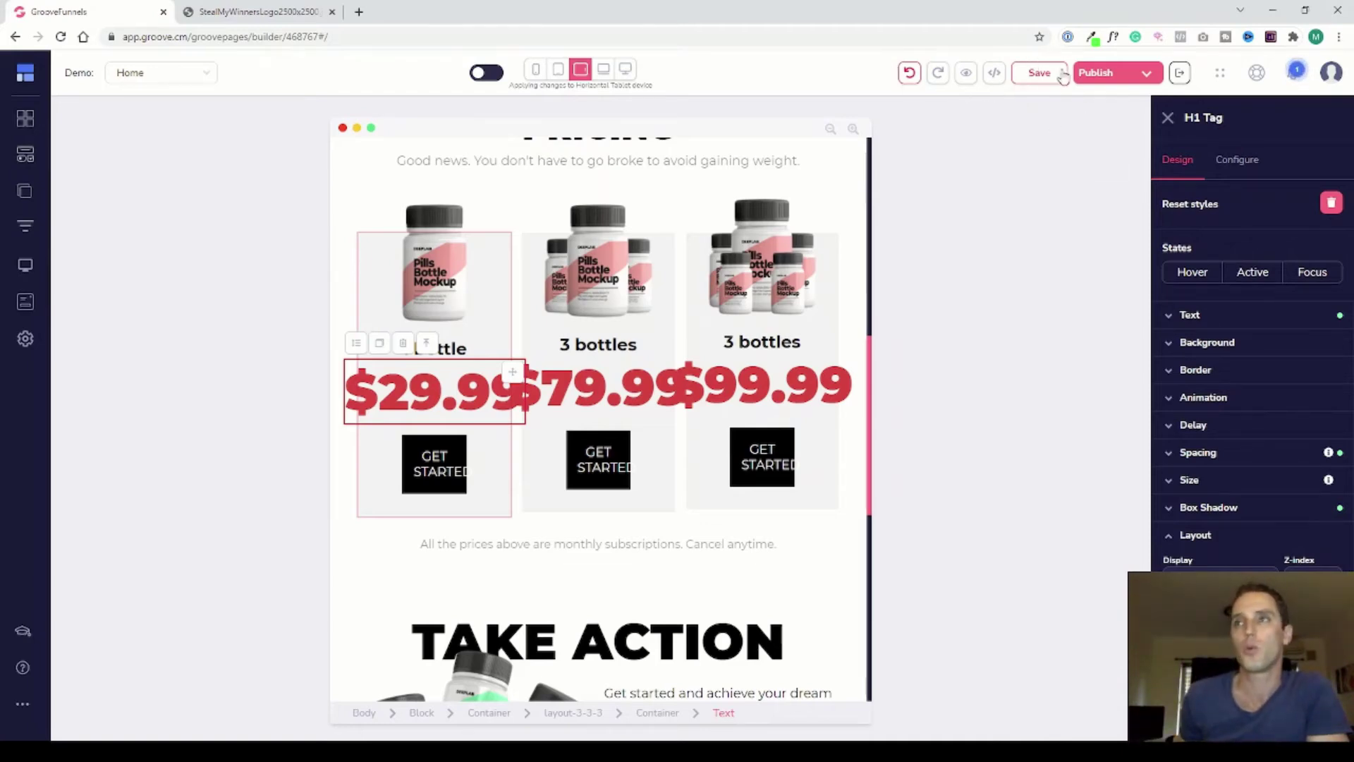
- Examine the publish settings and their hosting options, close them, and return the canvas to the desktop device view
{"action": "left_click", "coordinate": [1146, 75]}
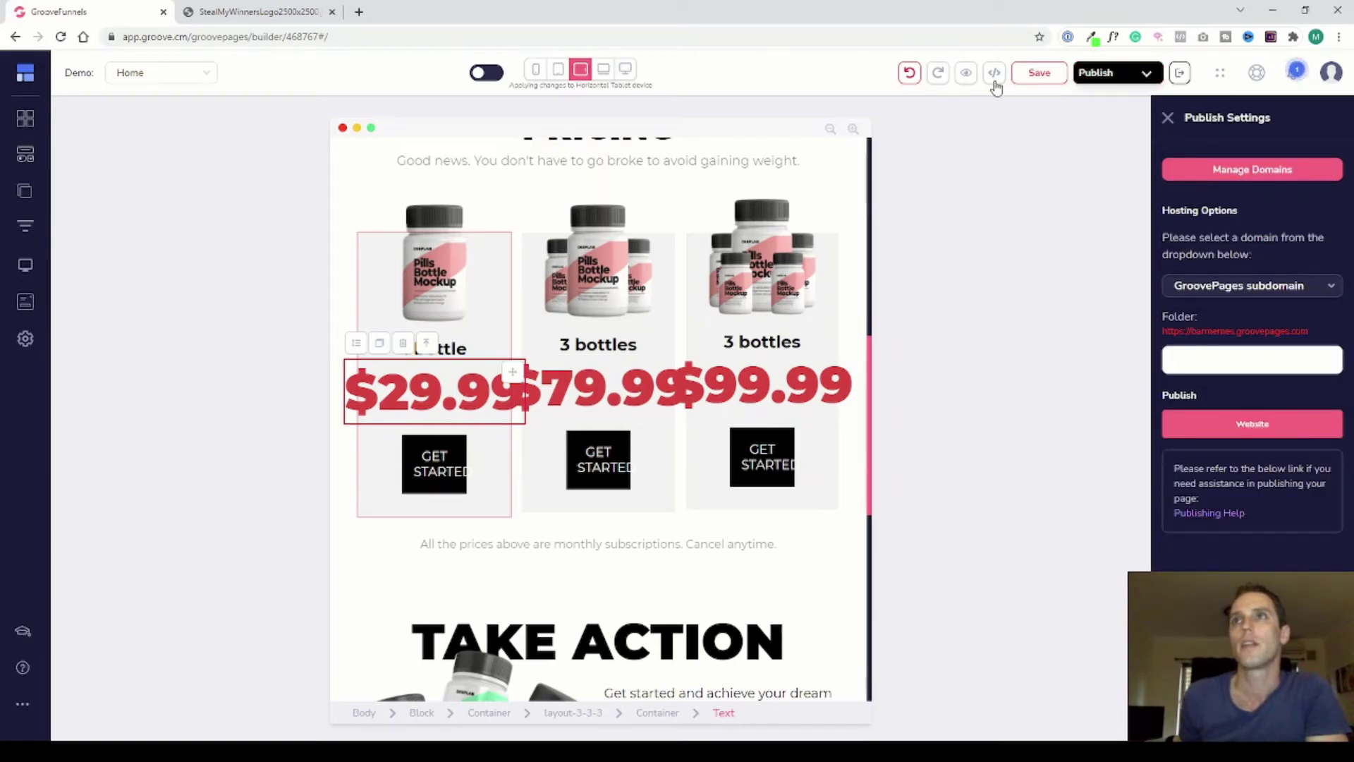
{"action": "left_click", "coordinate": [1169, 119]}
{"action": "left_click", "coordinate": [853, 237]}
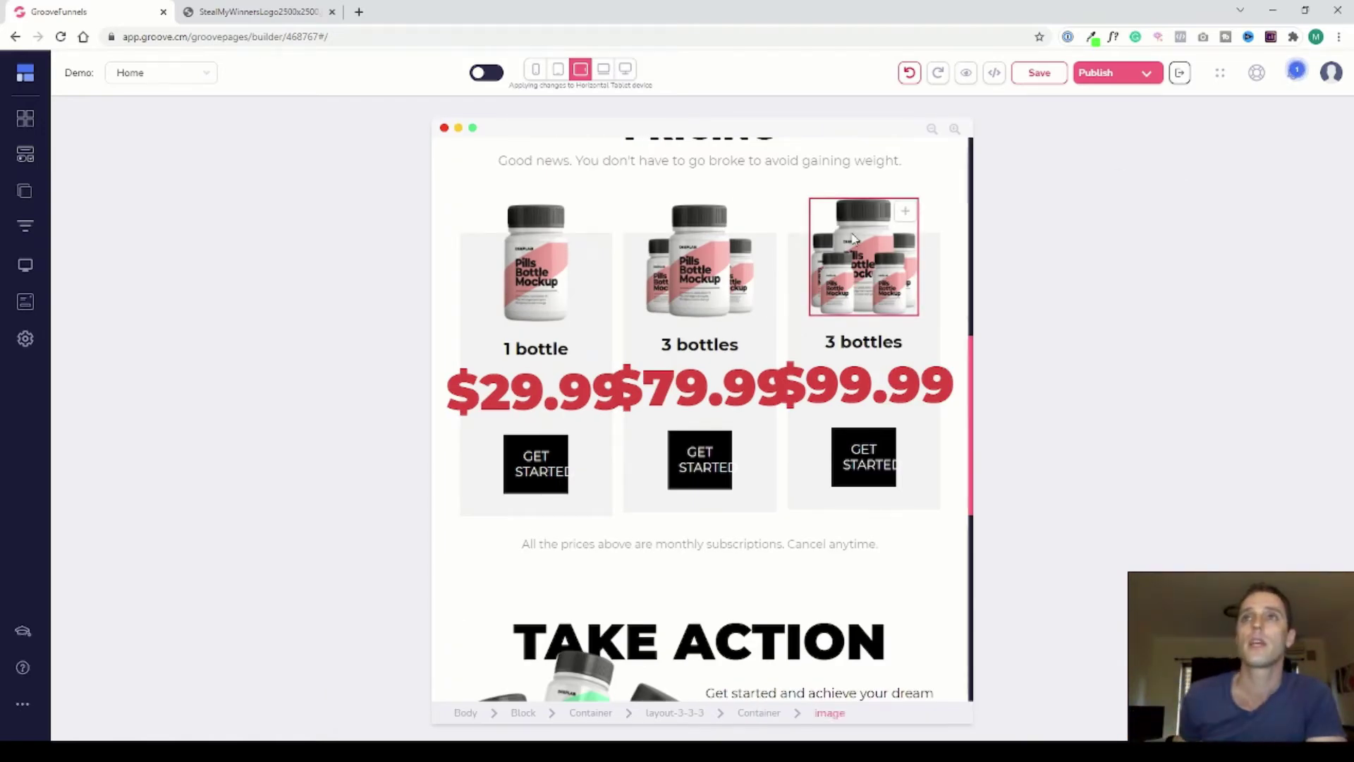
{"action": "left_click", "coordinate": [625, 69]}
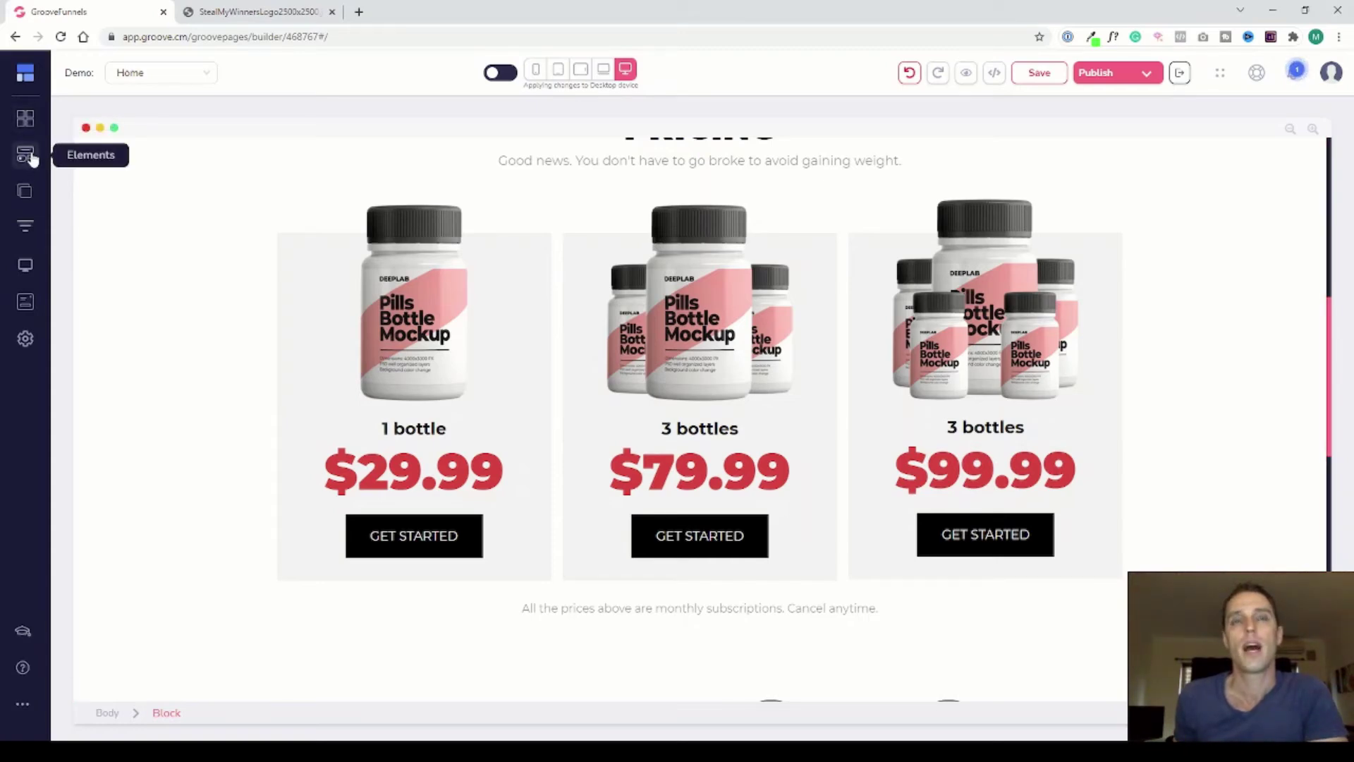
- Browse the Belcher Buttons category of the Direct Response block type
{"action": "left_click", "coordinate": [28, 119]}
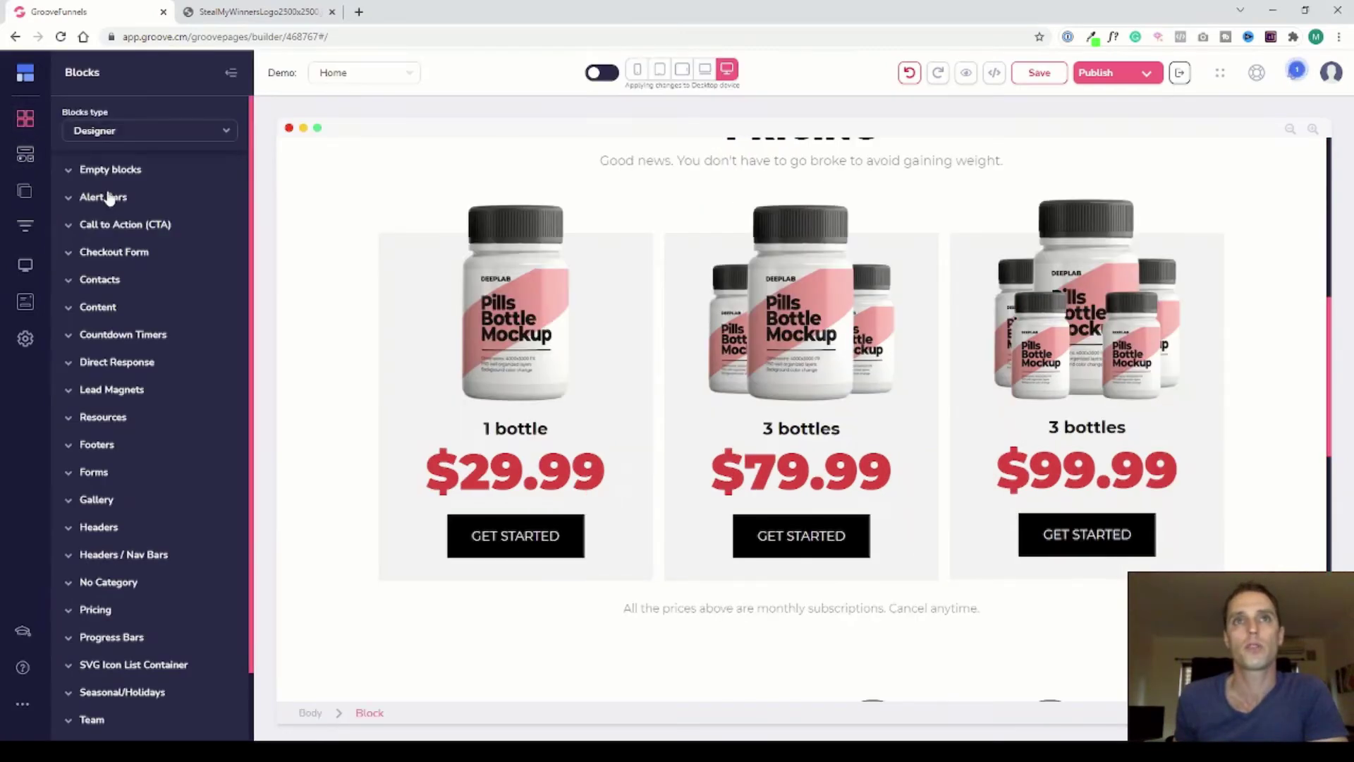
{"action": "left_click", "coordinate": [190, 131]}
{"action": "left_click", "coordinate": [110, 180]}
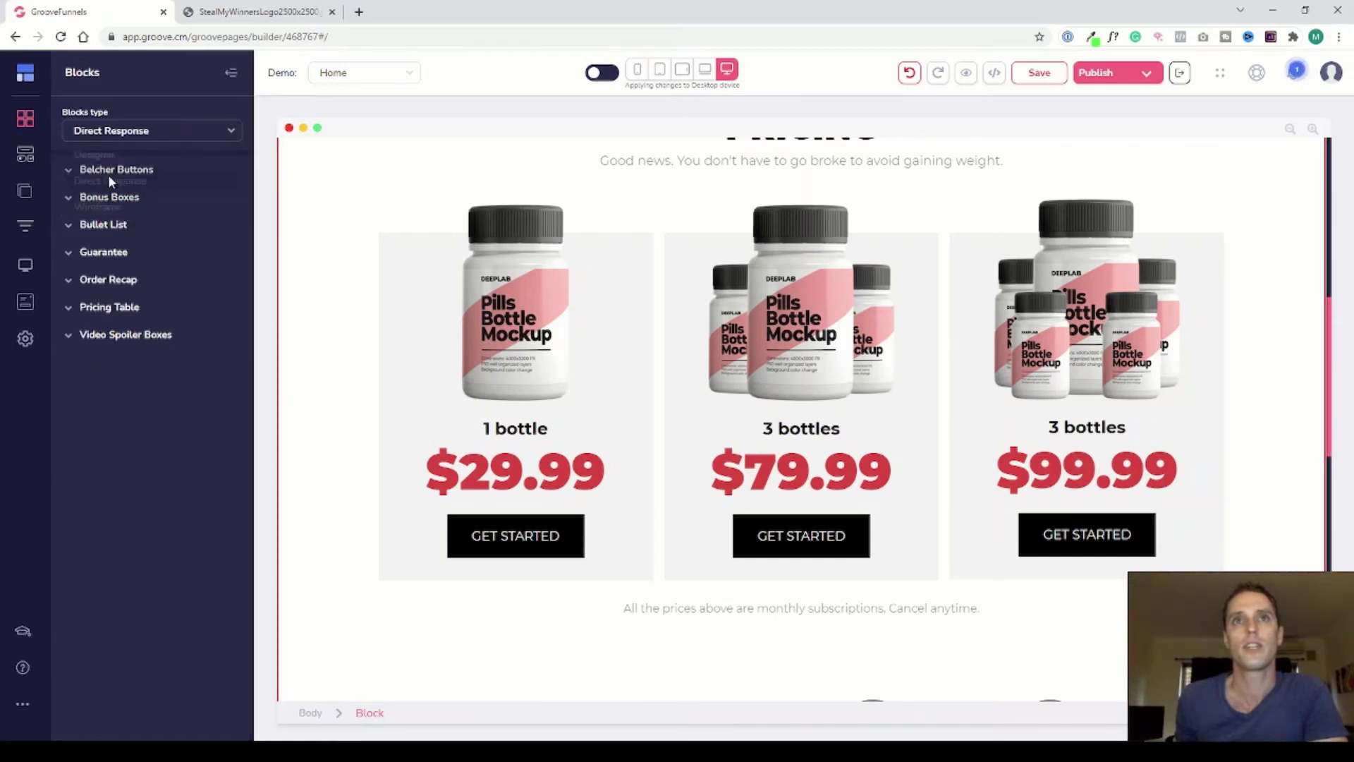
{"action": "left_click", "coordinate": [84, 171]}
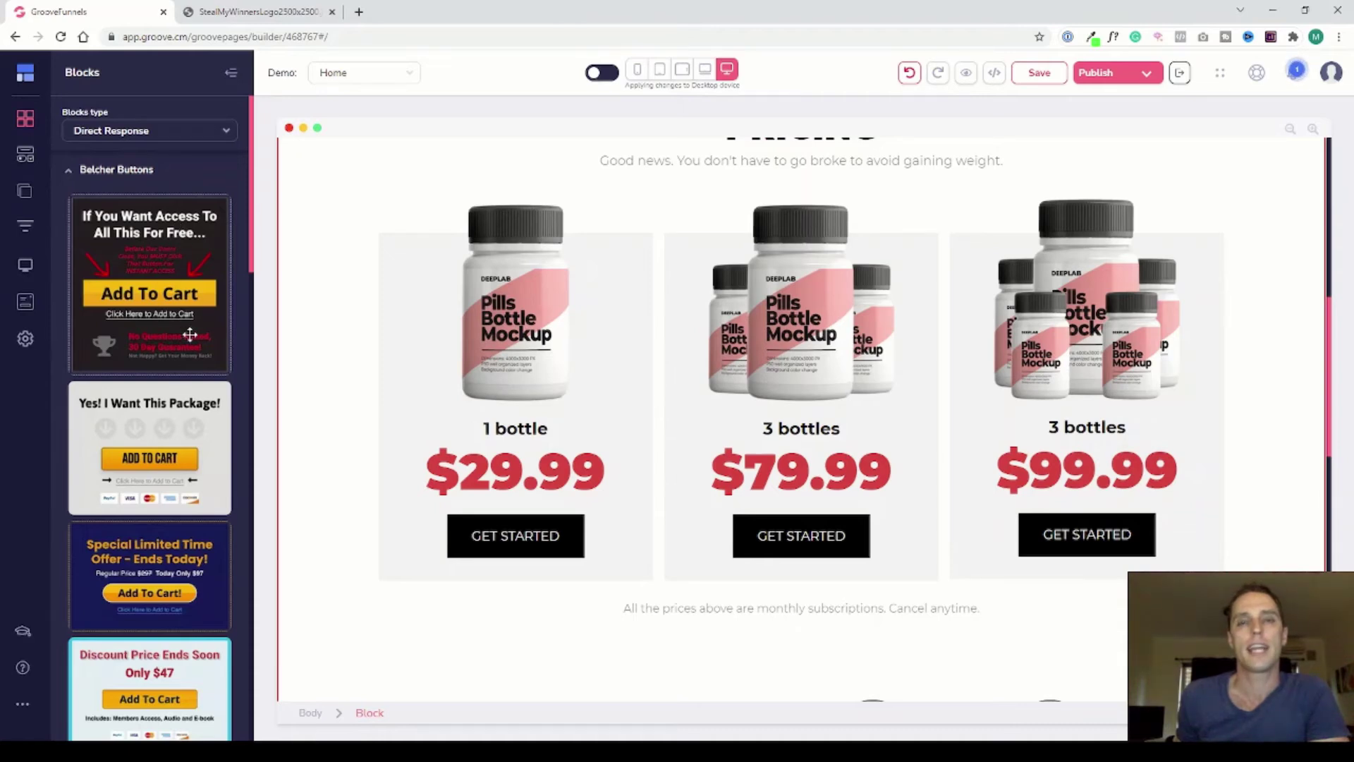
{"action": "scroll", "coordinate": [176, 400], "scroll_direction": "down", "scroll_amount": 3}
{"action": "scroll", "coordinate": [176, 343], "scroll_direction": "down", "scroll_amount": 2}
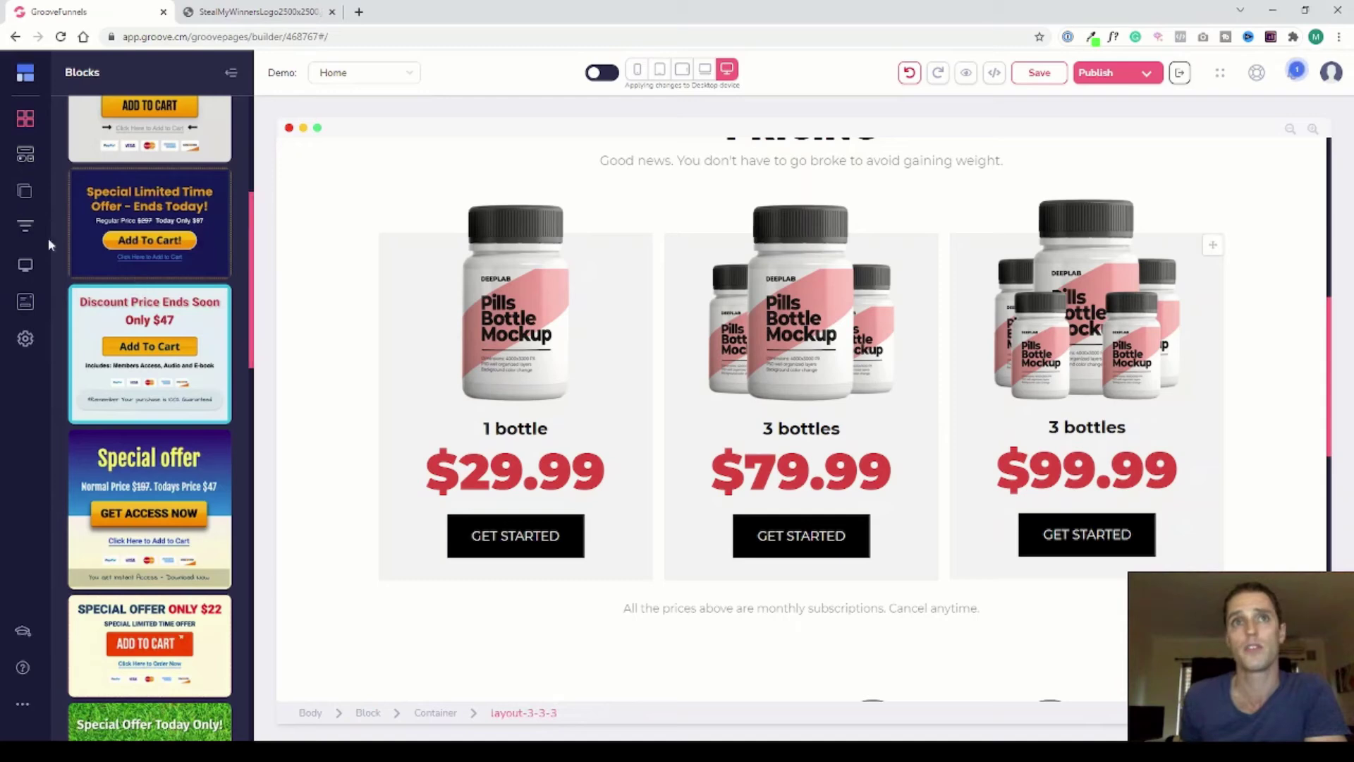
- Add an empty container between the $29.99 heading and its GET STARTED button, and place an H2 heading inside it
{"action": "left_click", "coordinate": [34, 160]}
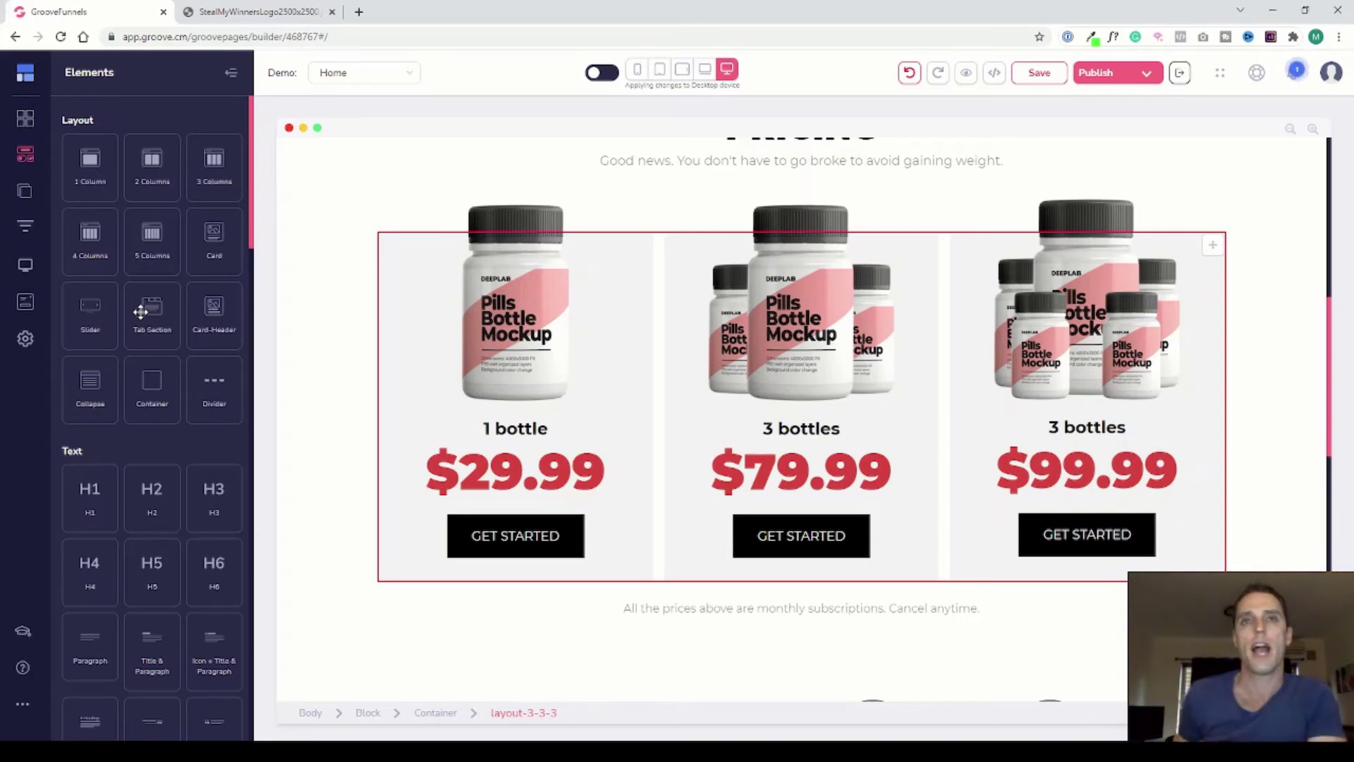
{"action": "left_click_drag", "start_coordinate": [169, 393], "coordinate": [553, 586]}
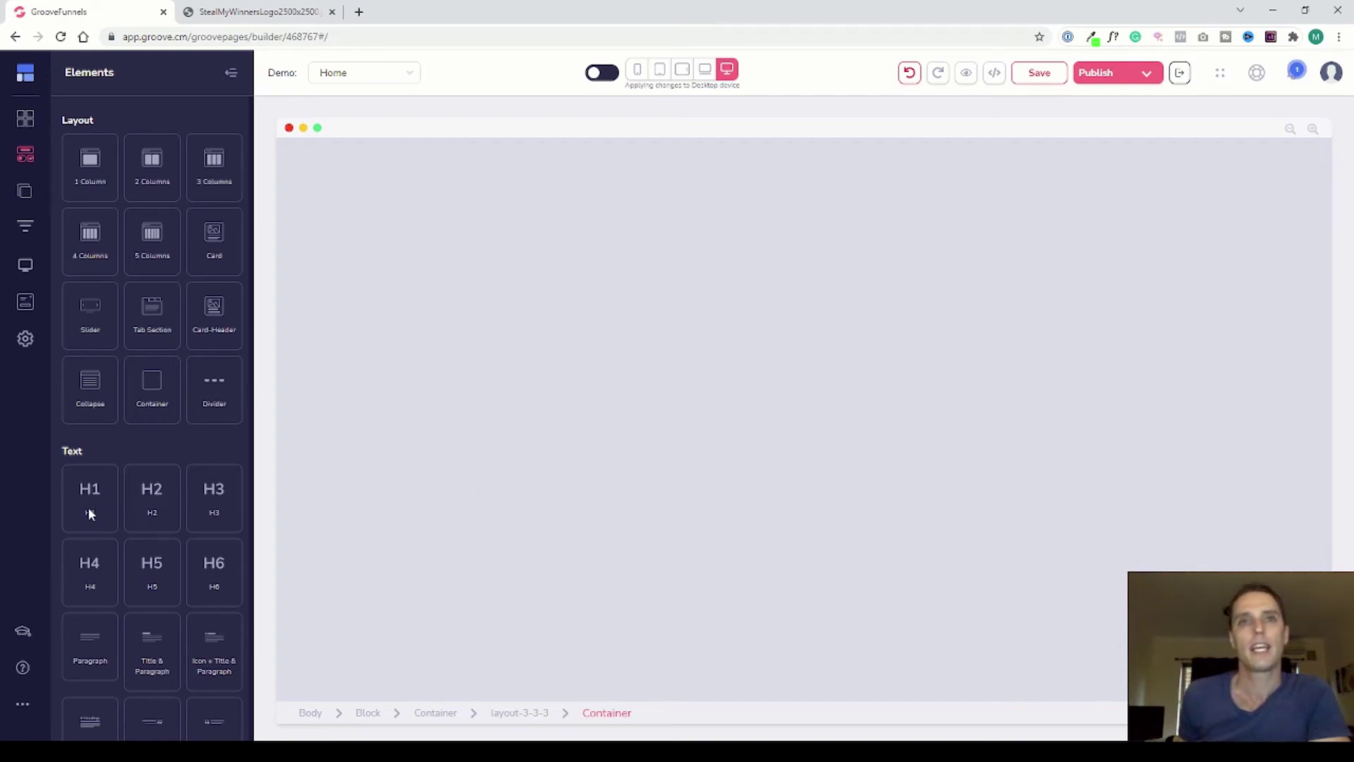
{"action": "scroll", "coordinate": [117, 487], "scroll_direction": "down", "scroll_amount": 2}
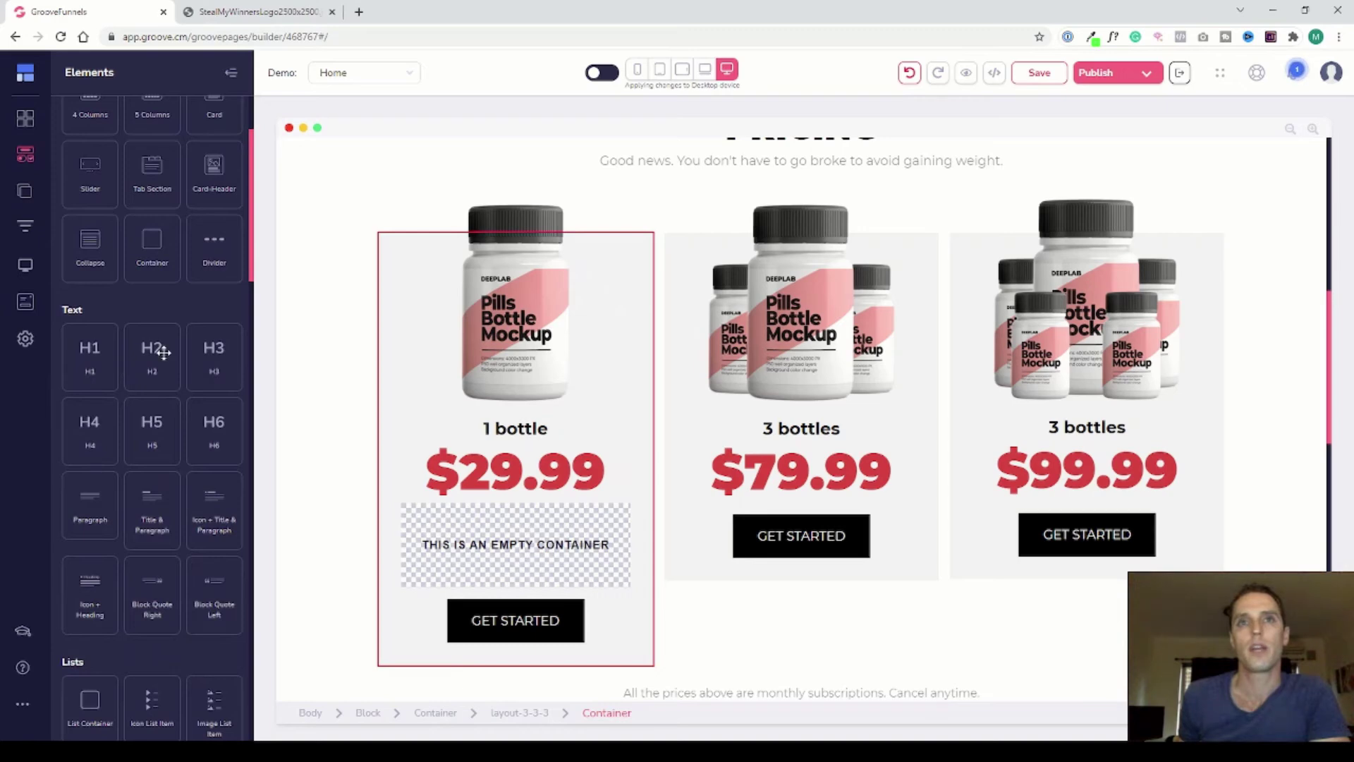
{"action": "left_click_drag", "start_coordinate": [591, 533], "coordinate": [511, 532]}
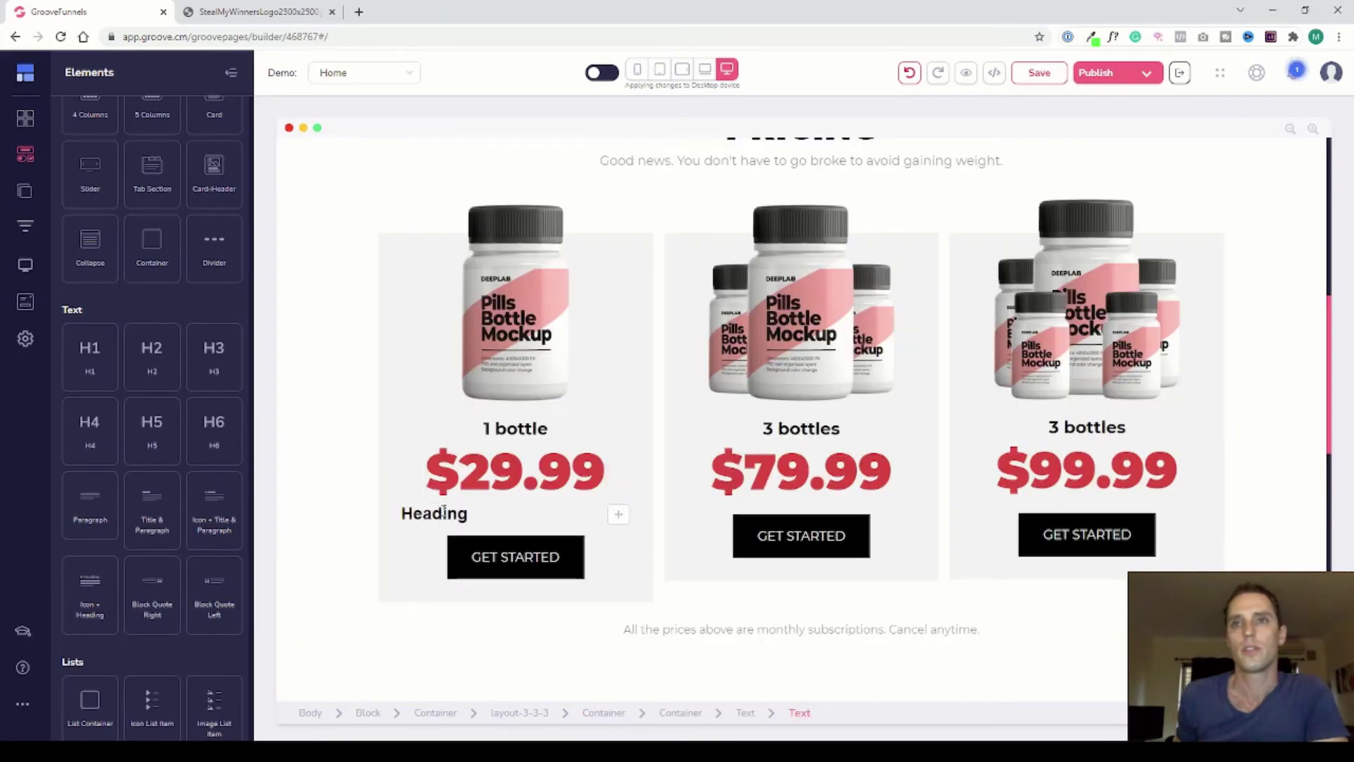
- Replace the placeholder text of the new H2 heading under $29.99 with "test"
{"action": "left_click", "coordinate": [474, 528]}
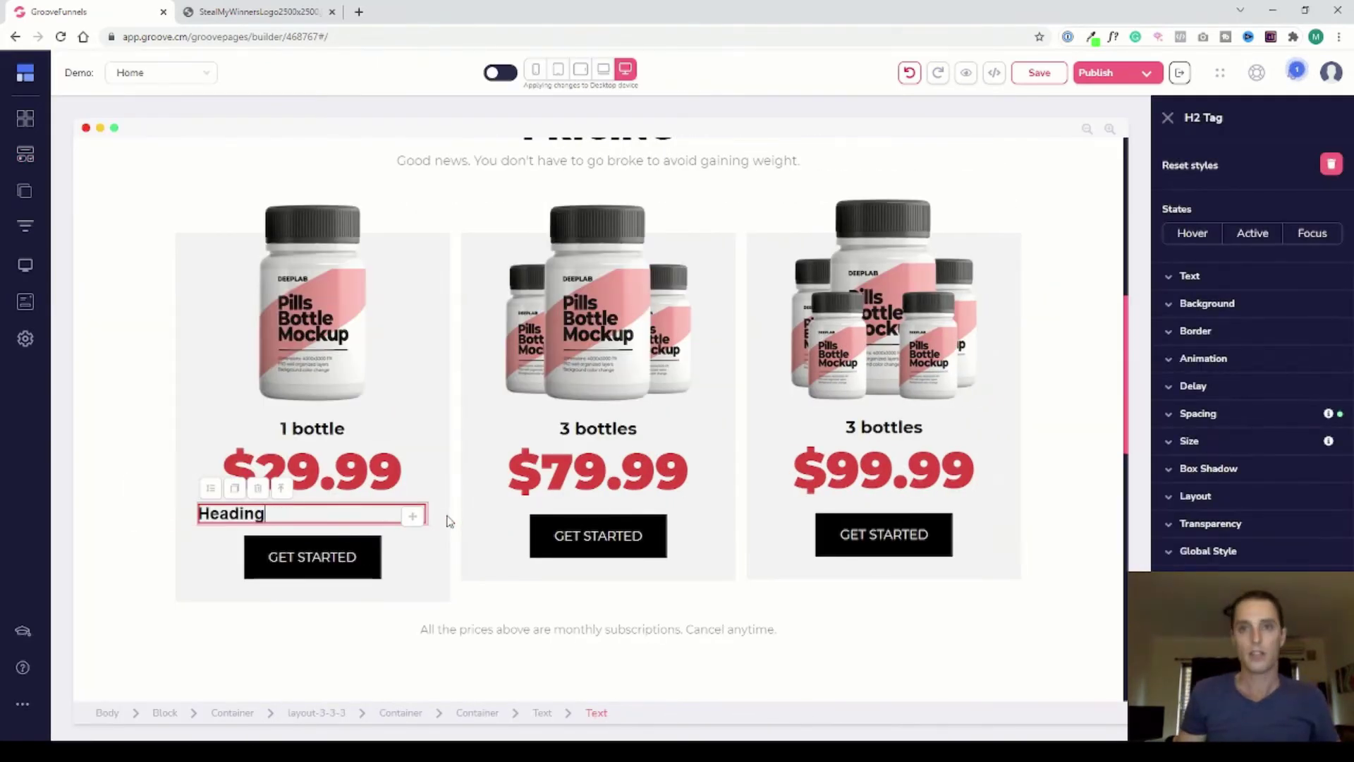
{"action": "key", "text": "BackSpace"}
{"action": "key", "text": "BackSpace"}
{"action": "key", "text": "BackSpace"}
{"action": "key", "text": "BackSpace"}
{"action": "key", "text": "BackSpace"}
{"action": "key", "text": "BackSpace"}
{"action": "key", "text": "BackSpace"}
{"action": "type", "text": "test"}
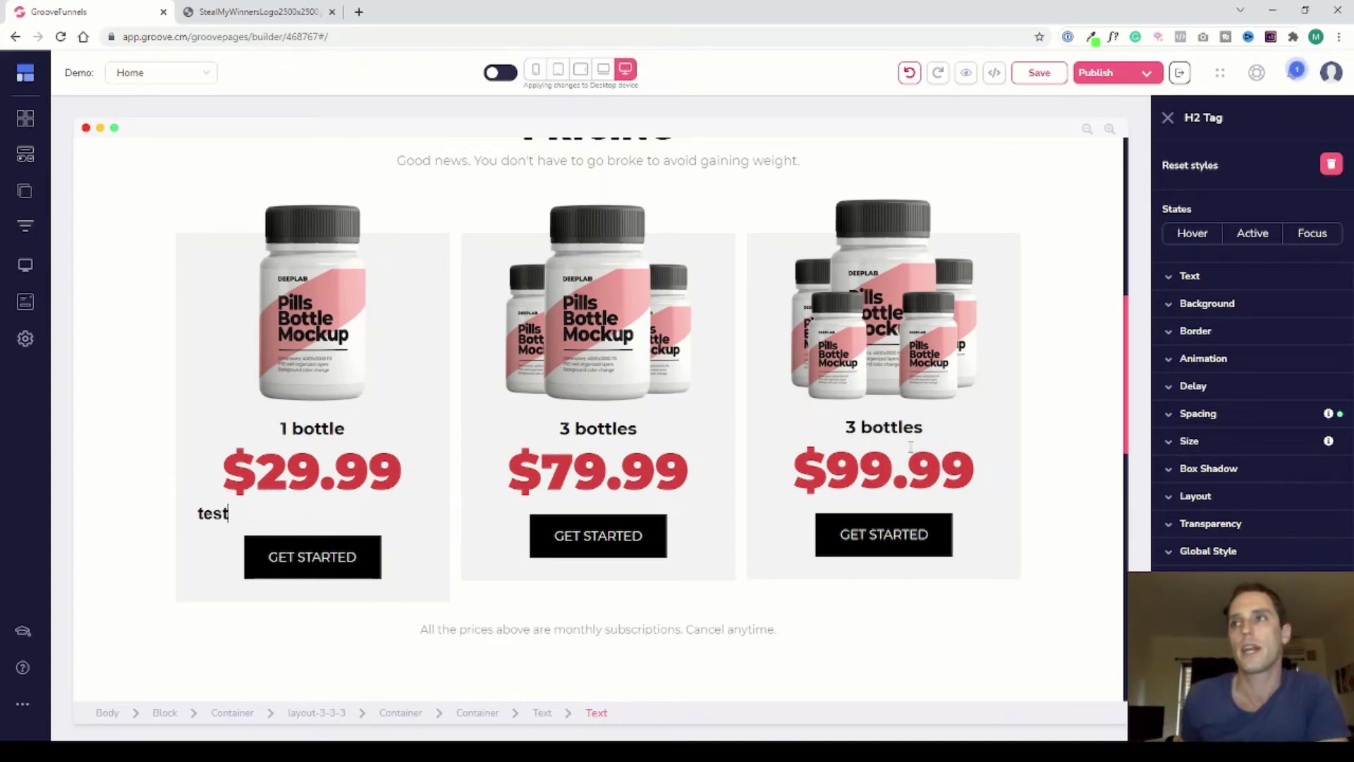
- Set the "test" heading's text color to pink #E43F70 with a transparency value of 4
{"action": "left_click", "coordinate": [1212, 280]}
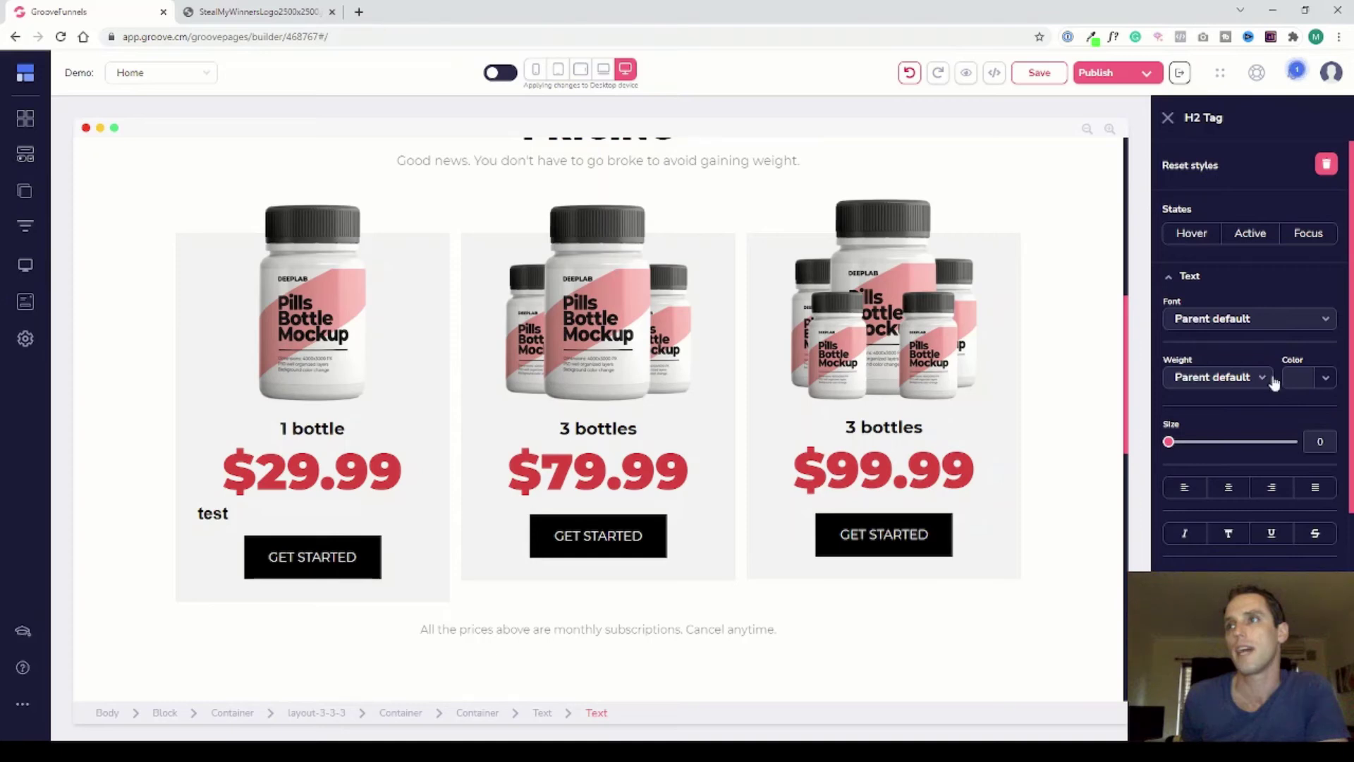
{"action": "left_click", "coordinate": [1297, 378]}
{"action": "left_click", "coordinate": [1239, 455]}
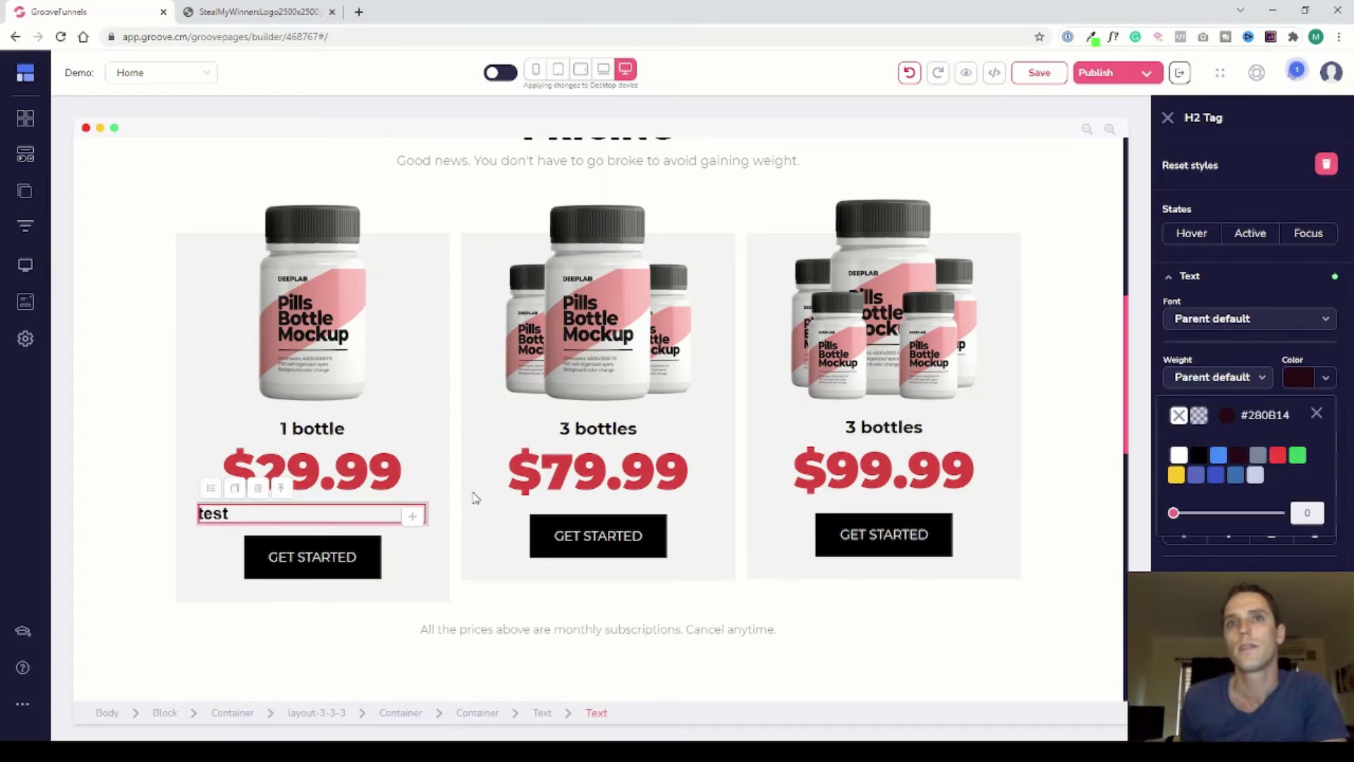
{"action": "double_click", "coordinate": [201, 513]}
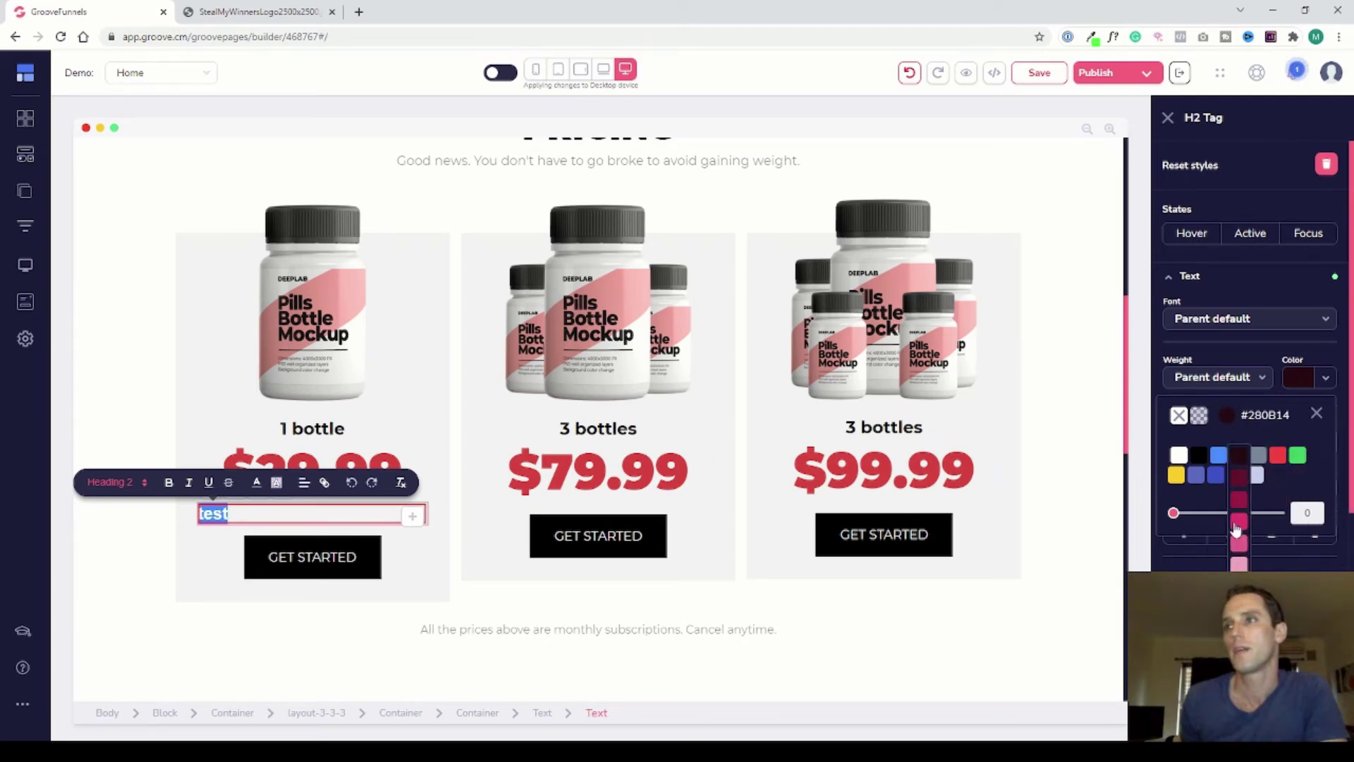
{"action": "left_click", "coordinate": [1238, 524]}
{"action": "left_click_drag", "start_coordinate": [1180, 519], "coordinate": [1216, 515]}
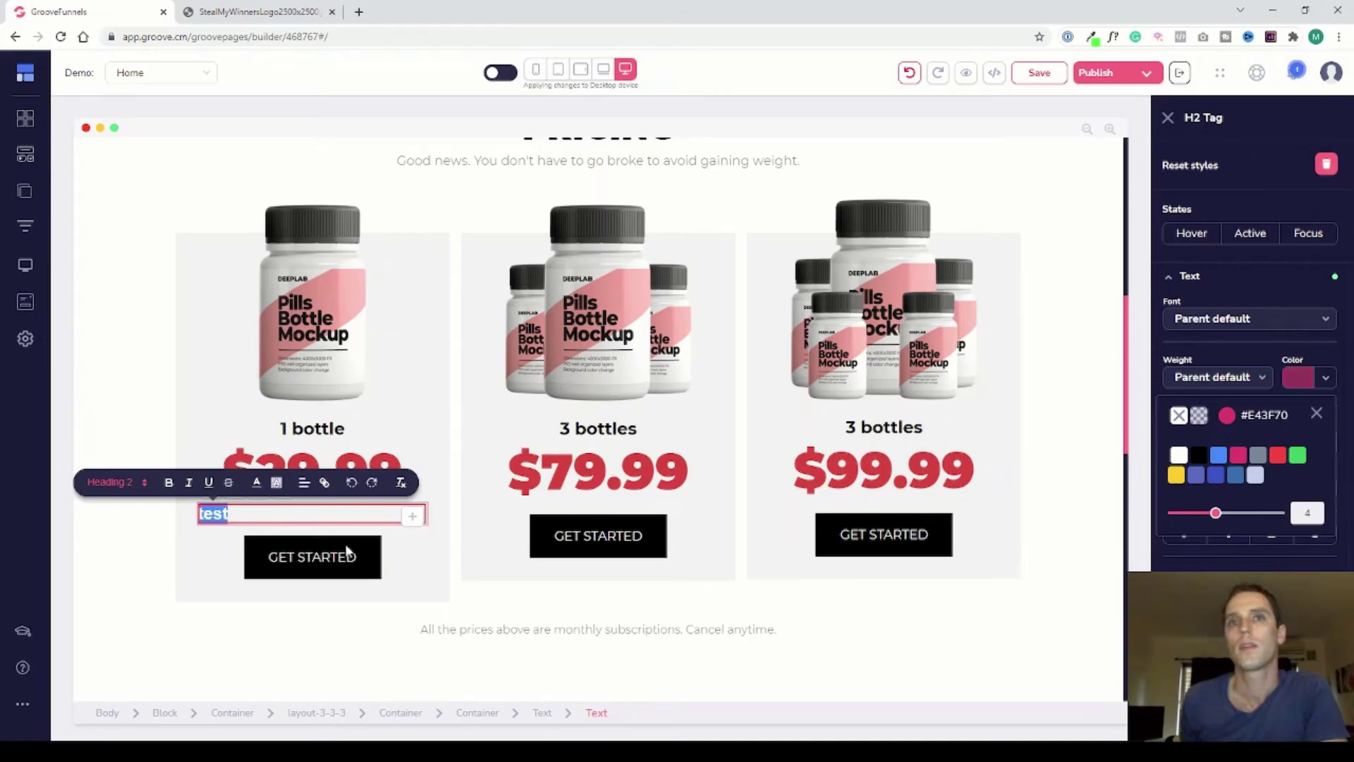
- Reselect the "test" heading and set its text size to 13
{"action": "left_click", "coordinate": [412, 550]}
{"action": "left_click", "coordinate": [395, 515]}
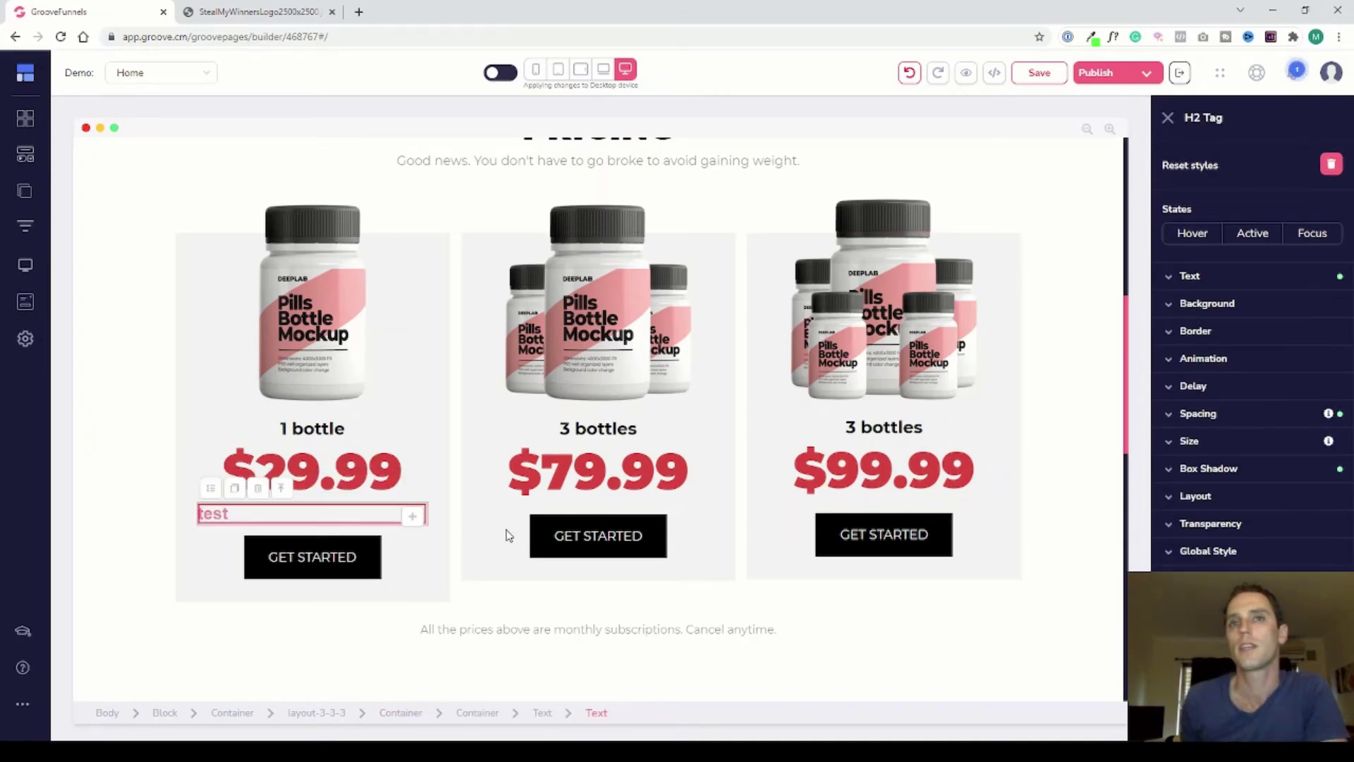
{"action": "left_click", "coordinate": [1225, 276]}
{"action": "mouse_move", "coordinate": [1178, 438]}
{"action": "left_mouse_down"}
{"action": "mouse_move", "coordinate": [1270, 443]}
{"action": "mouse_move", "coordinate": [1185, 443]}
{"action": "left_mouse_up"}
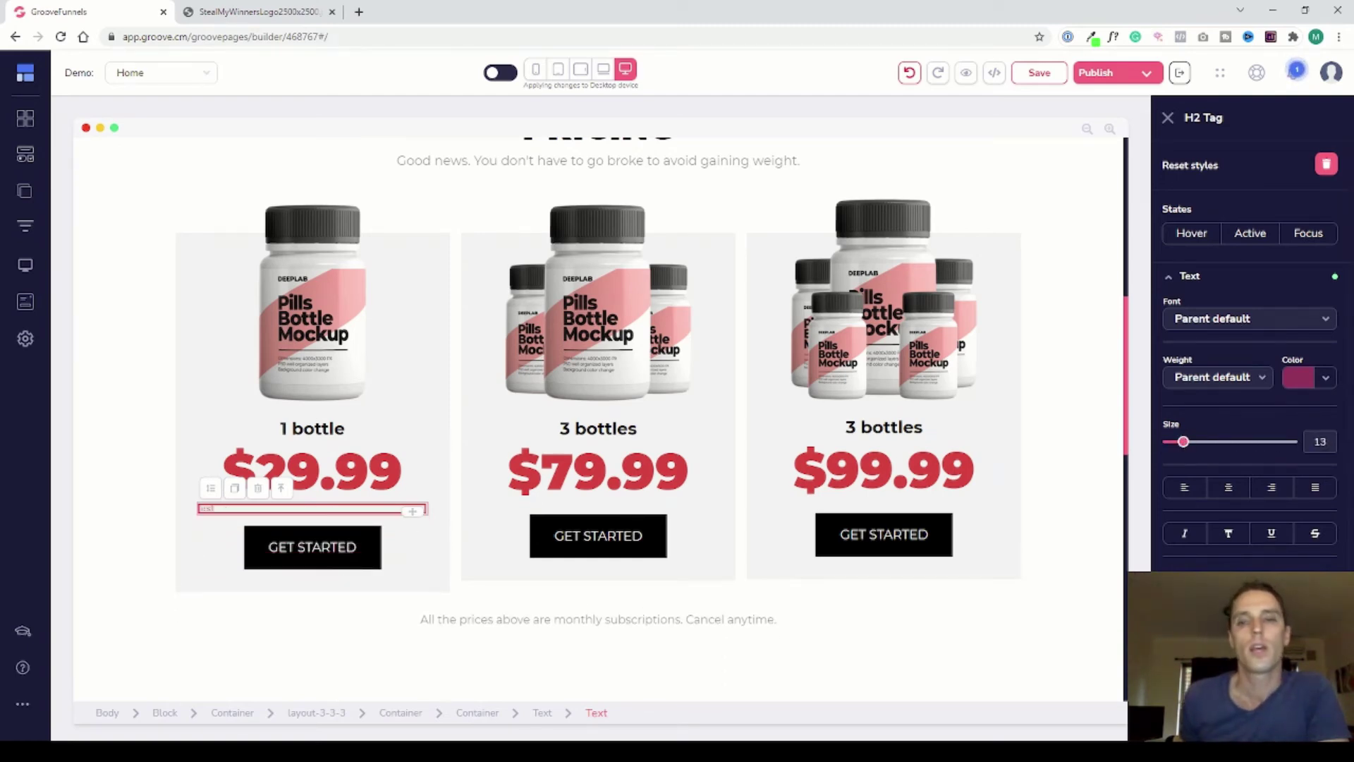
- Add a Video Player element directly below the three price options in the pricing block
{"action": "left_click", "coordinate": [26, 153]}
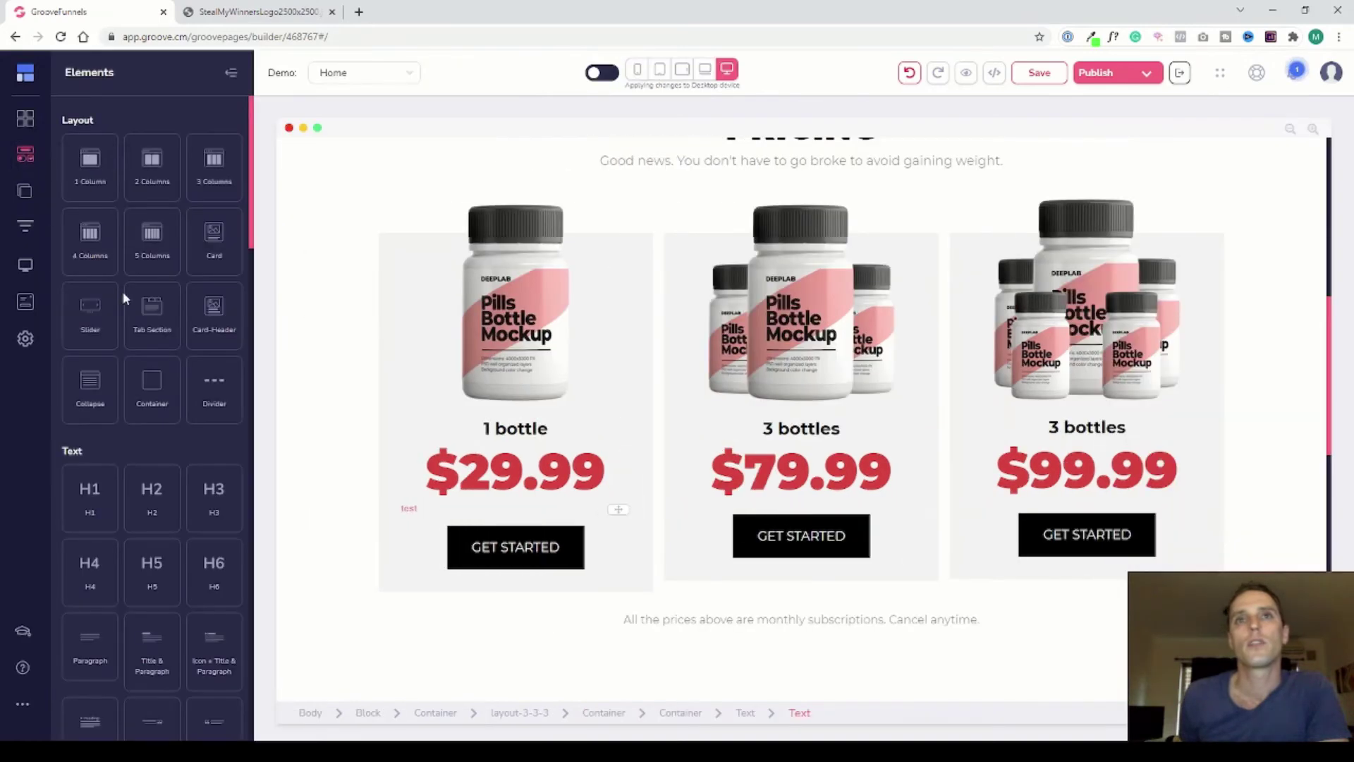
{"action": "scroll", "coordinate": [189, 353], "scroll_direction": "down", "scroll_amount": 5}
{"action": "scroll", "coordinate": [189, 367], "scroll_direction": "down", "scroll_amount": 5}
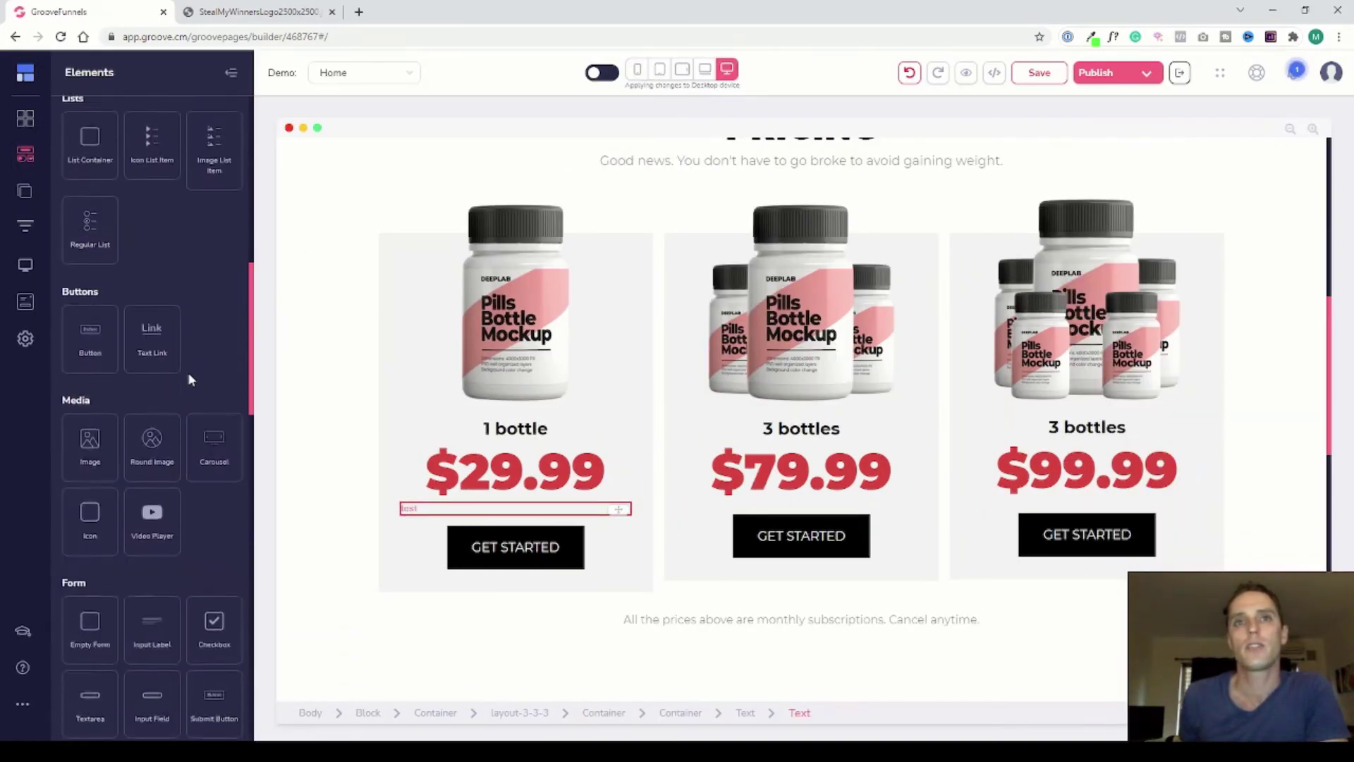
{"action": "scroll", "coordinate": [189, 365], "scroll_direction": "down", "scroll_amount": 3}
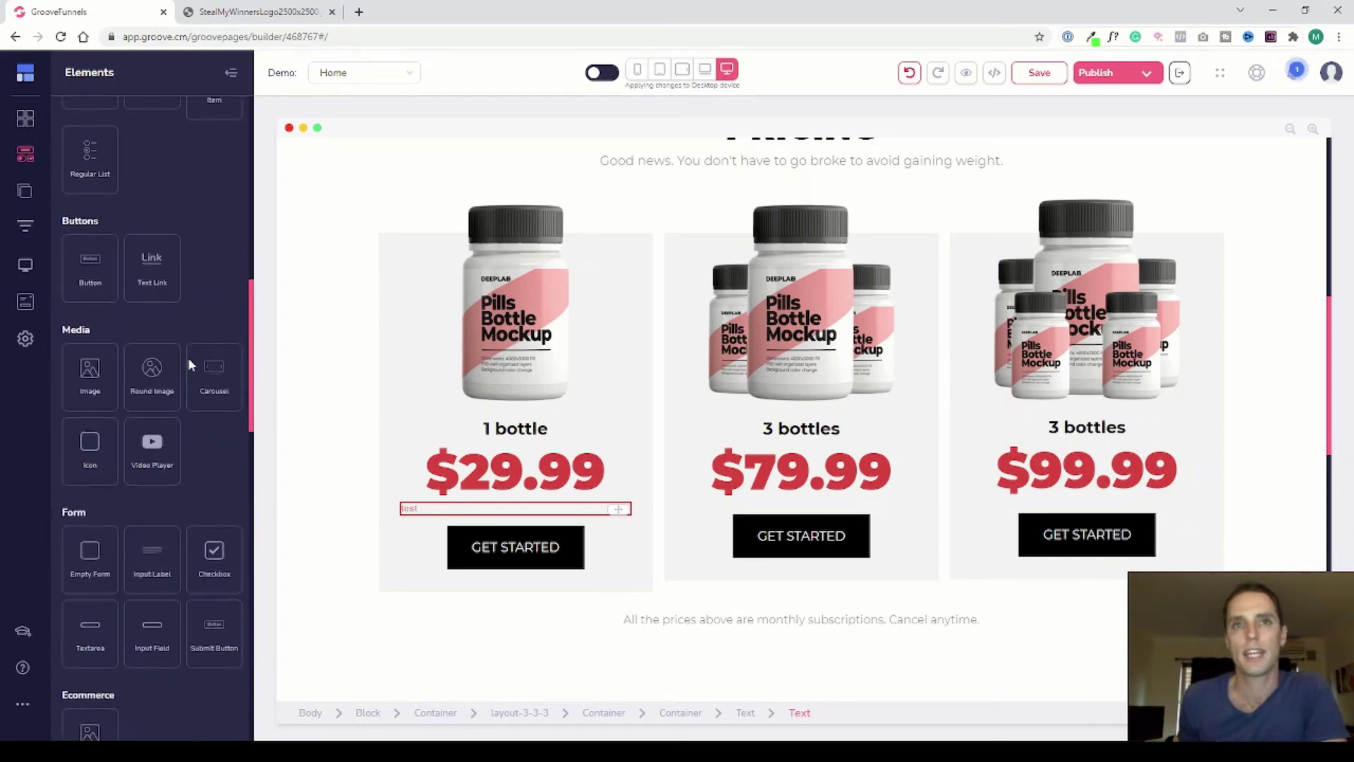
{"action": "left_click", "coordinate": [563, 516]}
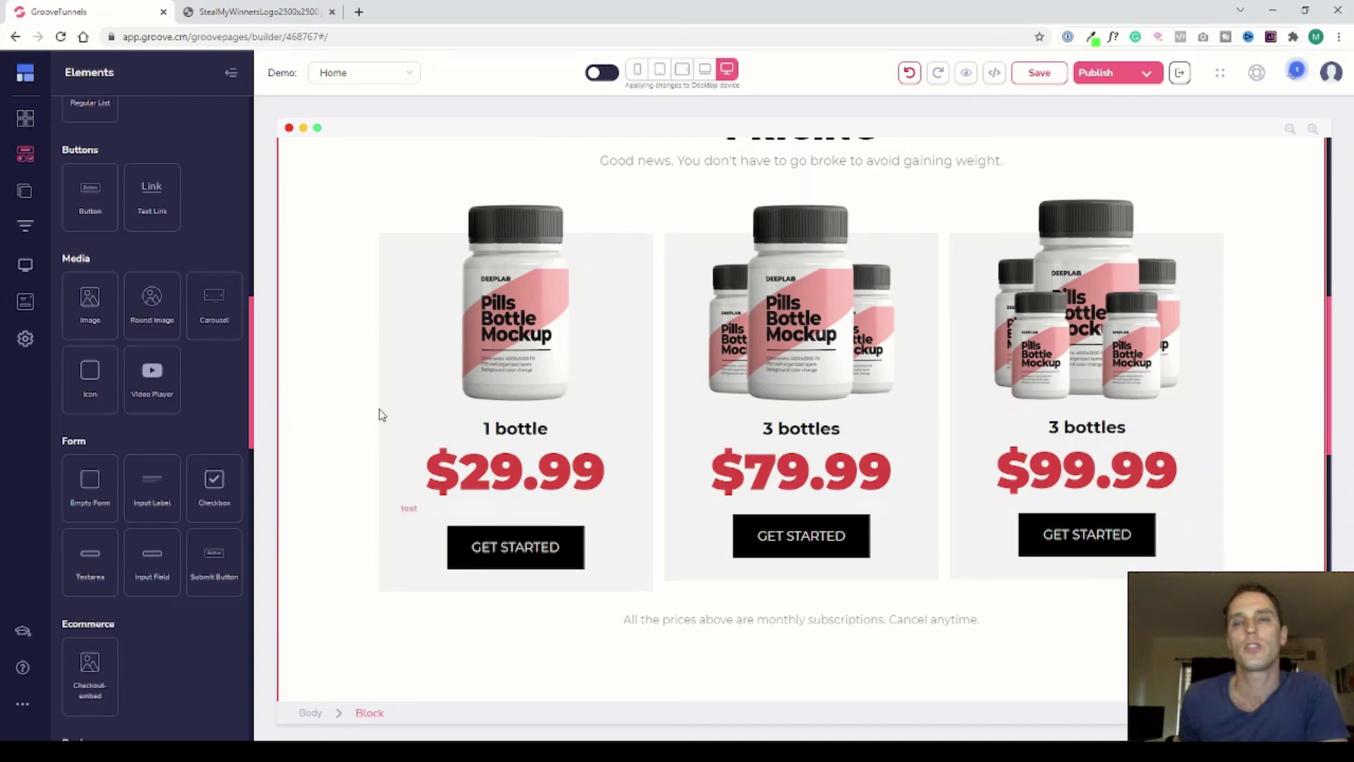
{"action": "scroll", "coordinate": [395, 388], "scroll_direction": "down", "scroll_amount": 1}
{"action": "scroll", "coordinate": [172, 341], "scroll_direction": "down", "scroll_amount": 4}
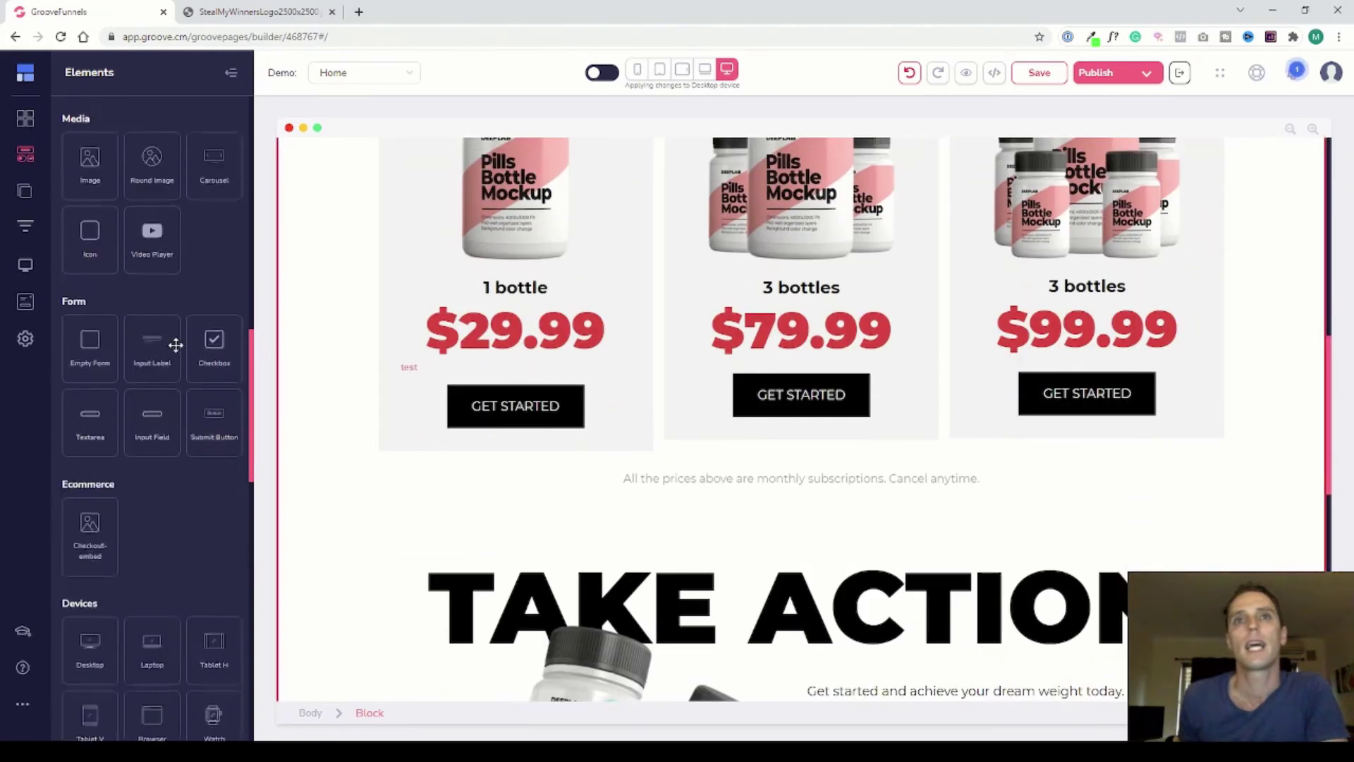
{"action": "scroll", "coordinate": [154, 276], "scroll_direction": "up", "scroll_amount": 2}
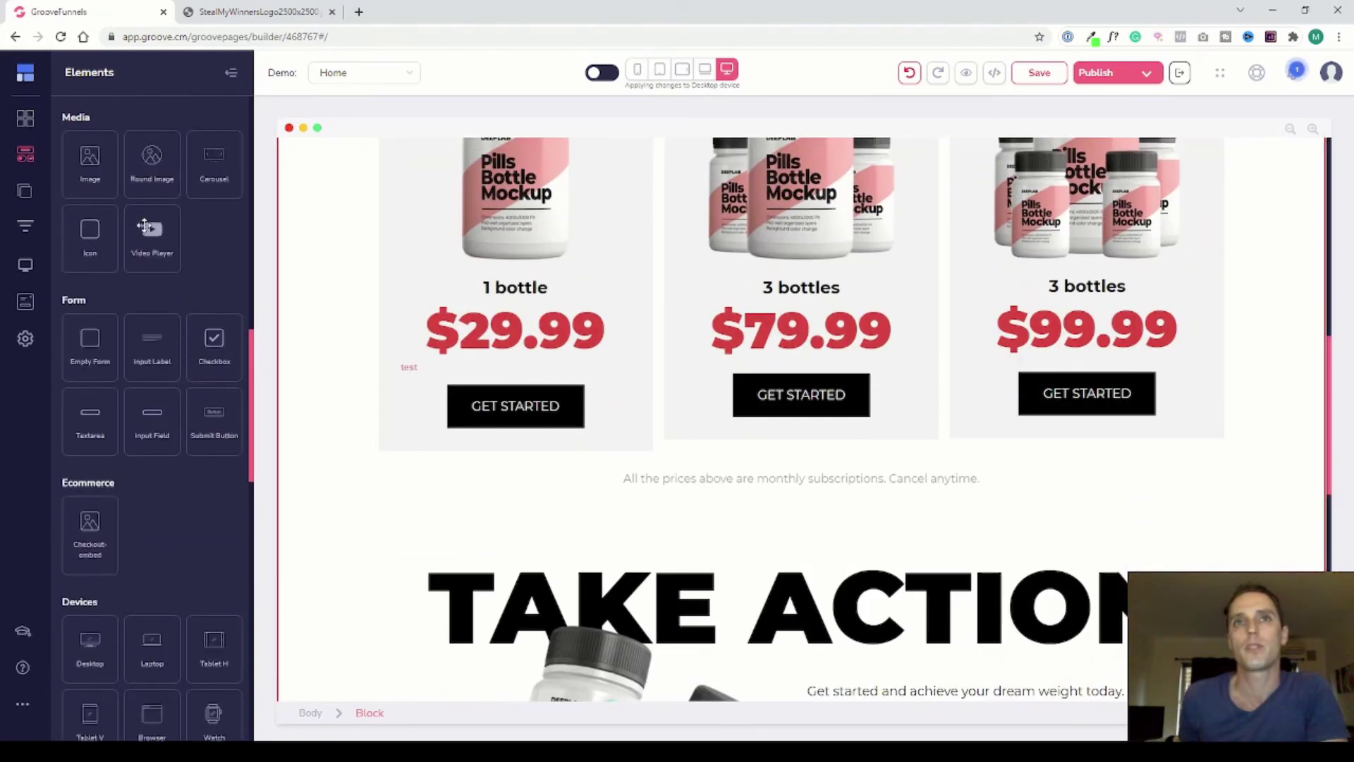
{"action": "left_click_drag", "start_coordinate": [146, 231], "coordinate": [707, 469]}
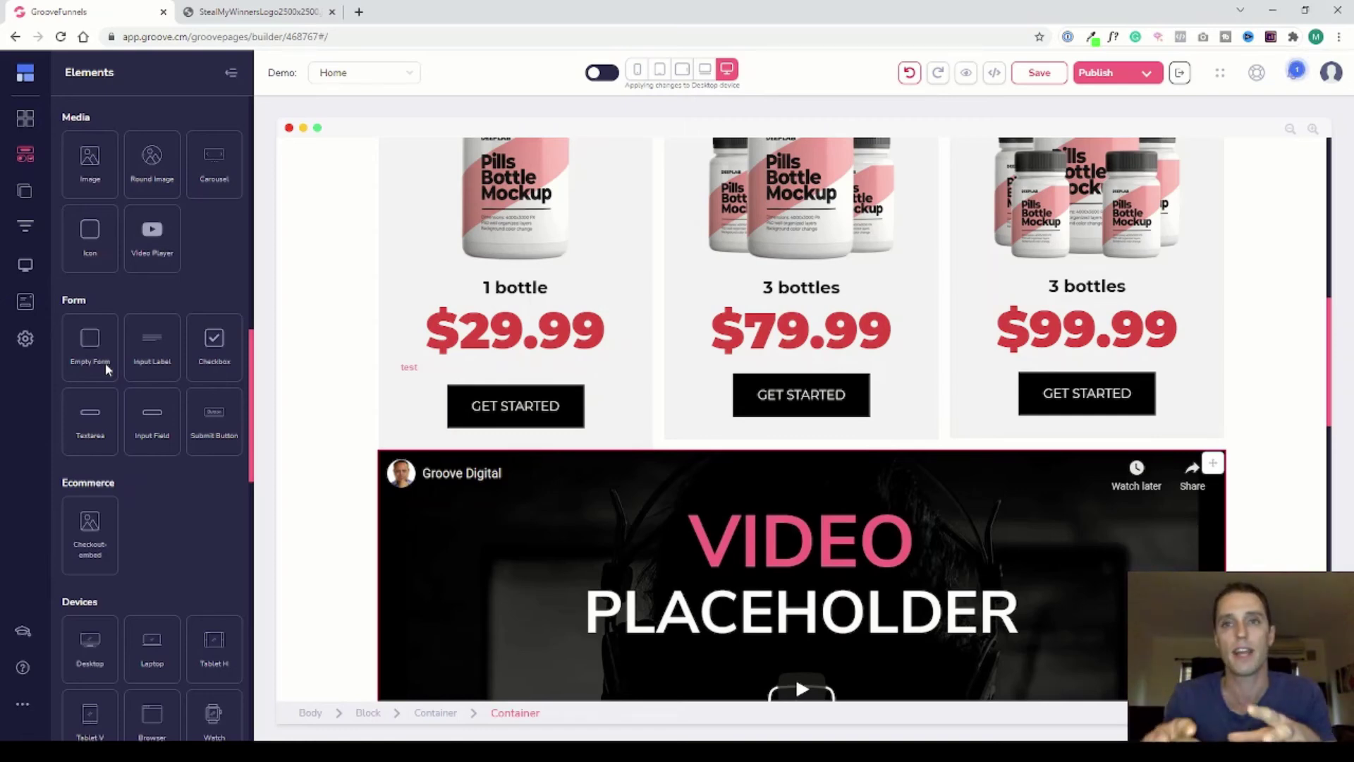
- Open sitethatconverts.com in a new browser tab and go to its Platinum vs Free comparison page
{"action": "left_click", "coordinate": [359, 12]}
{"action": "type", "text": "sitethatconverts.com"}
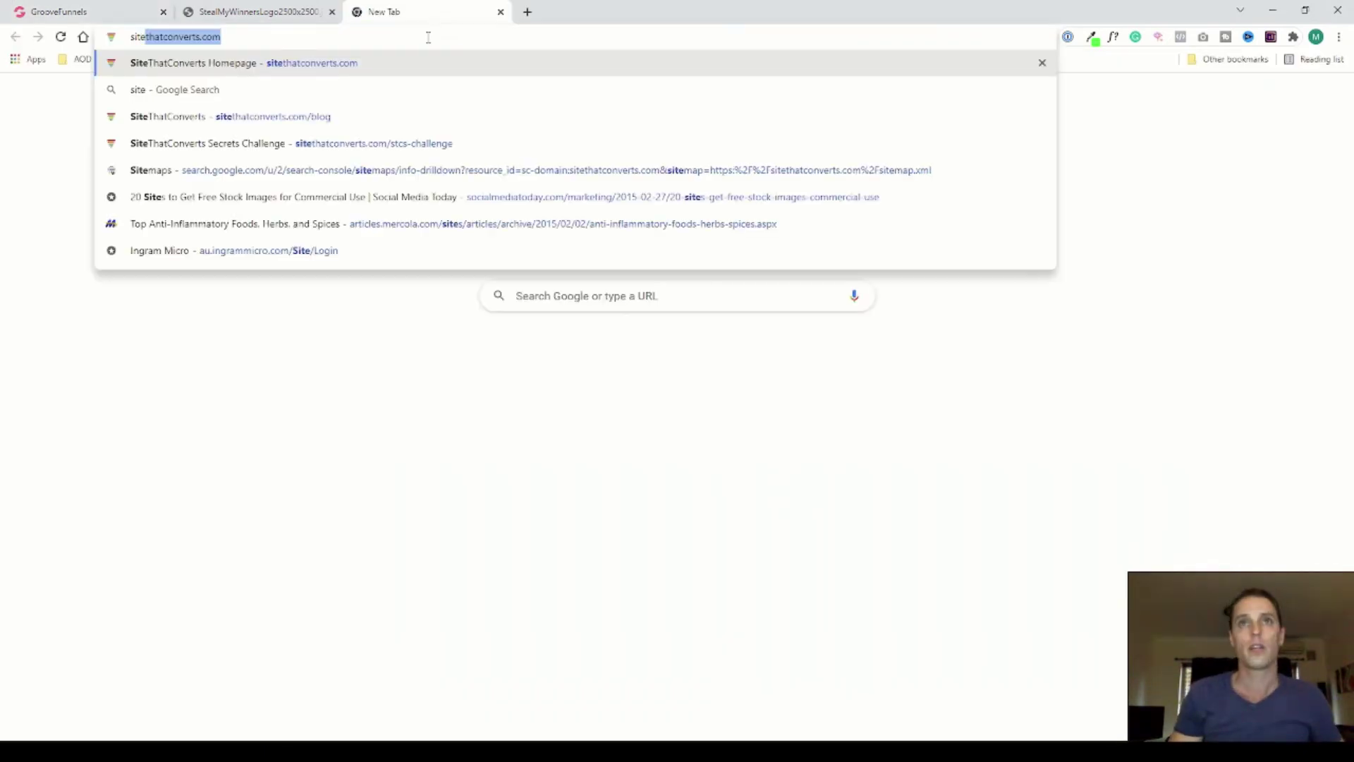
{"action": "key", "text": "Return"}
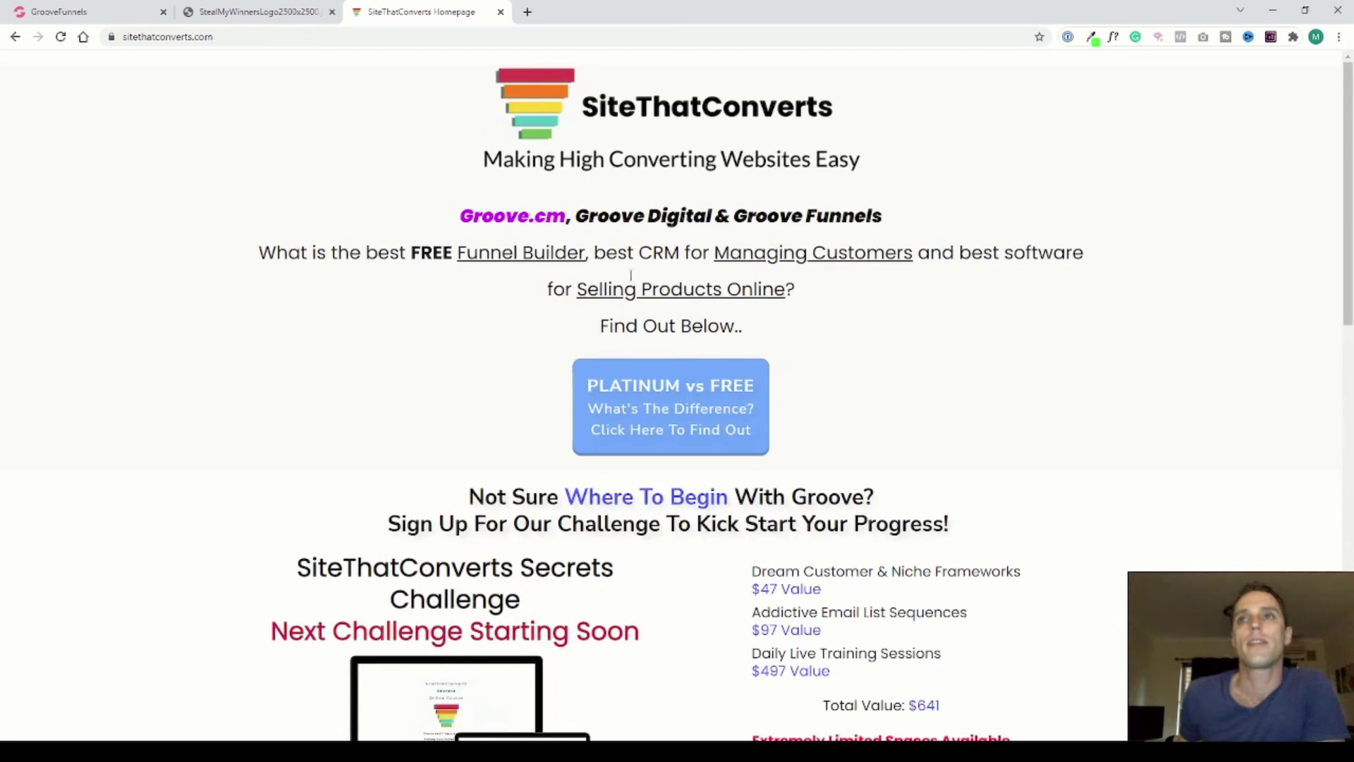
{"action": "left_click", "coordinate": [674, 427]}
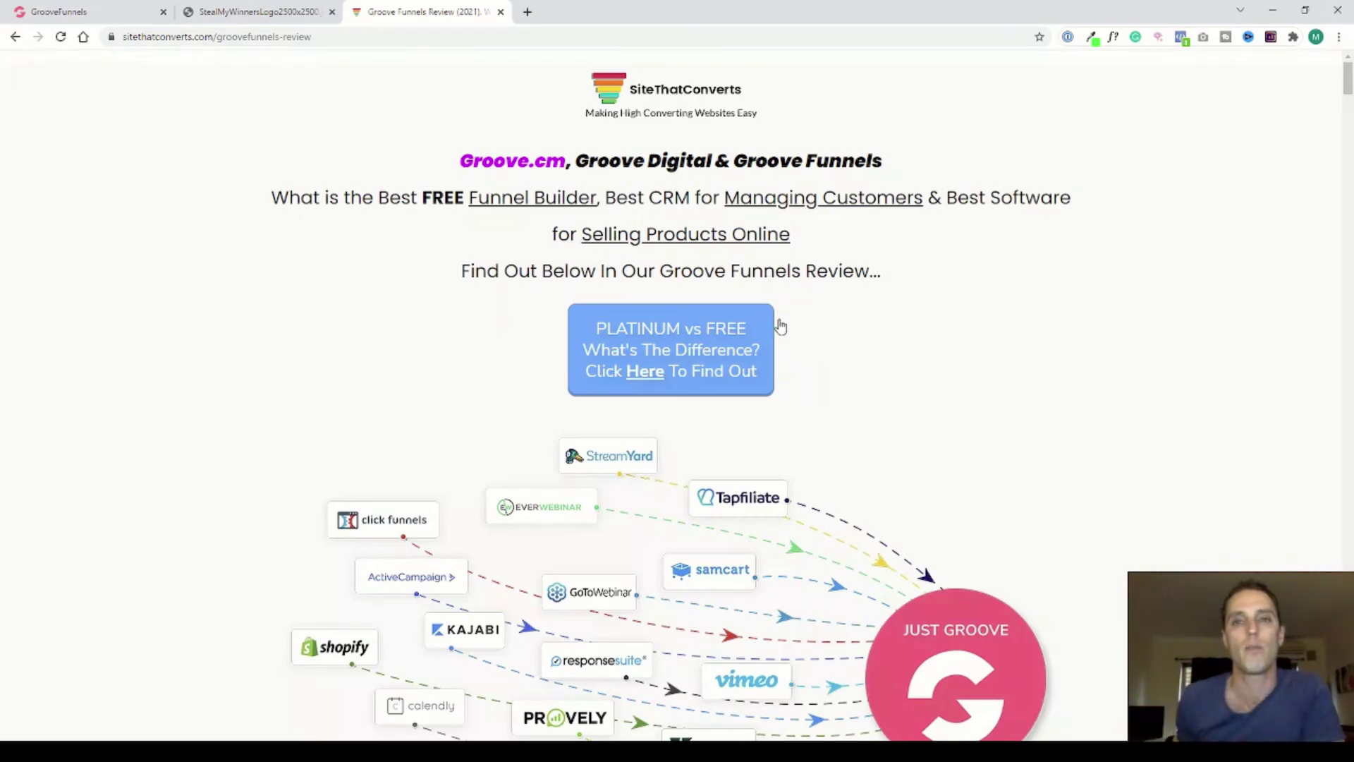
- Examine the Groove Funnels review page's overview of included apps and the Platinum versus competitors annual subscription cost table
{"action": "scroll", "coordinate": [771, 265], "scroll_direction": "down", "scroll_amount": 5}
{"action": "scroll", "coordinate": [827, 360], "scroll_direction": "down", "scroll_amount": 3}
{"action": "scroll", "coordinate": [913, 384], "scroll_direction": "down", "scroll_amount": 3}
{"action": "scroll", "coordinate": [861, 339], "scroll_direction": "down", "scroll_amount": 8}
{"action": "scroll", "coordinate": [804, 374], "scroll_direction": "up", "scroll_amount": 1}
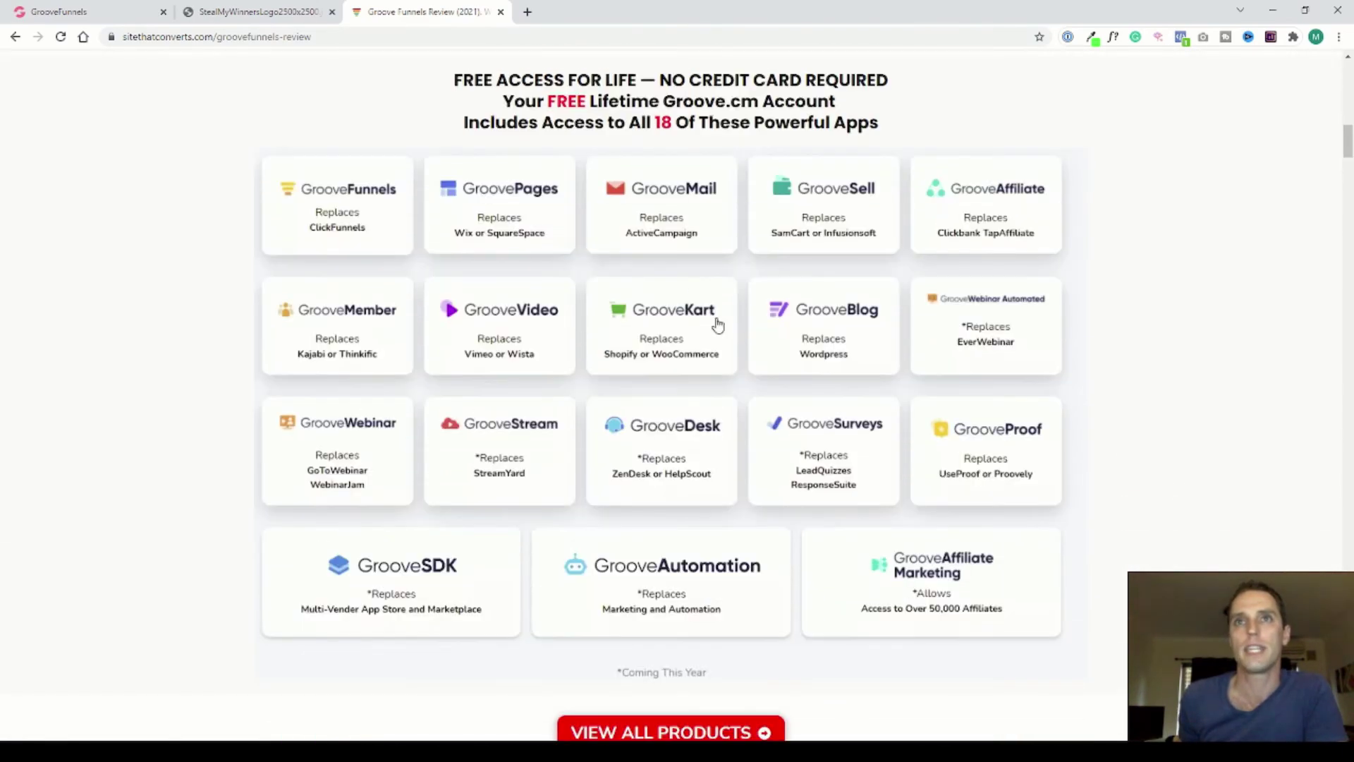
{"action": "scroll", "coordinate": [792, 484], "scroll_direction": "down", "scroll_amount": 7}
{"action": "scroll", "coordinate": [792, 484], "scroll_direction": "down", "scroll_amount": 3}
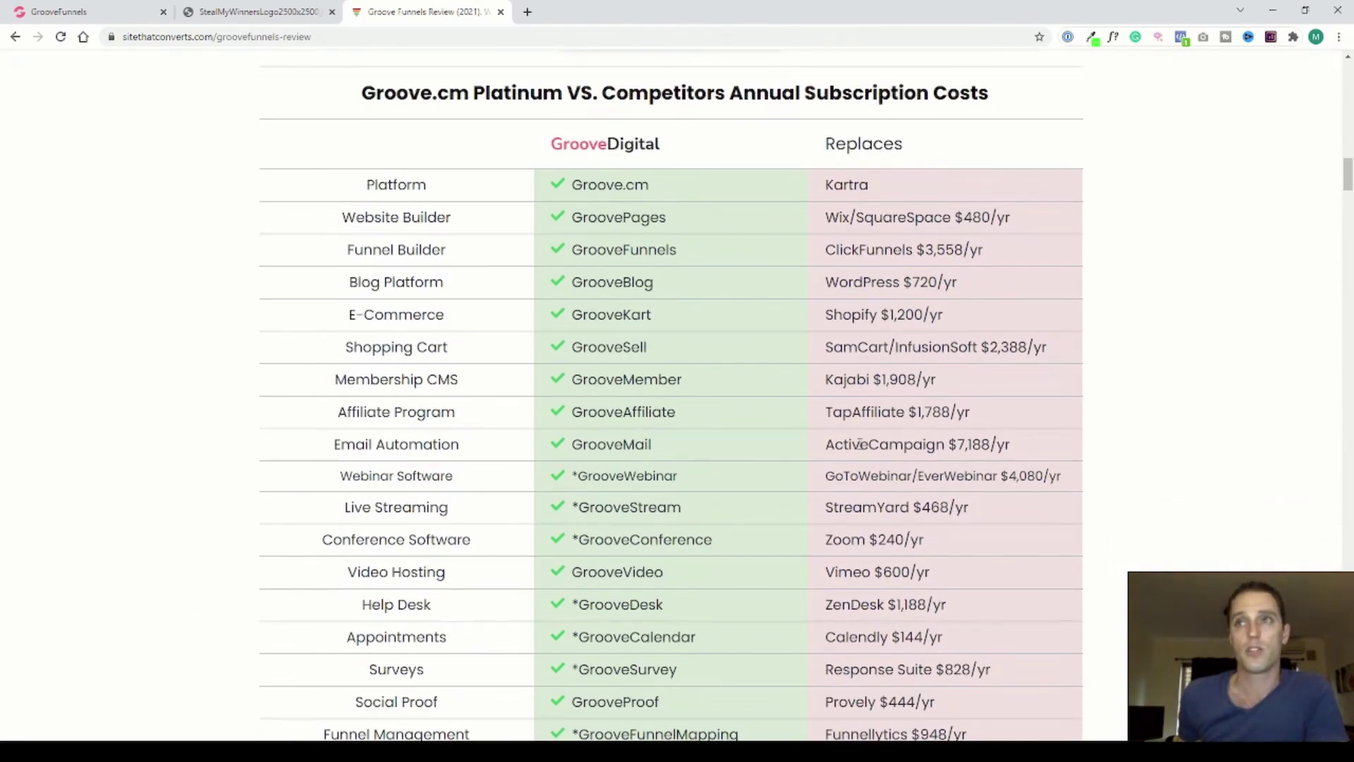
{"action": "scroll", "coordinate": [861, 443], "scroll_direction": "down", "scroll_amount": 1}
{"action": "scroll", "coordinate": [885, 310], "scroll_direction": "down", "scroll_amount": 1}
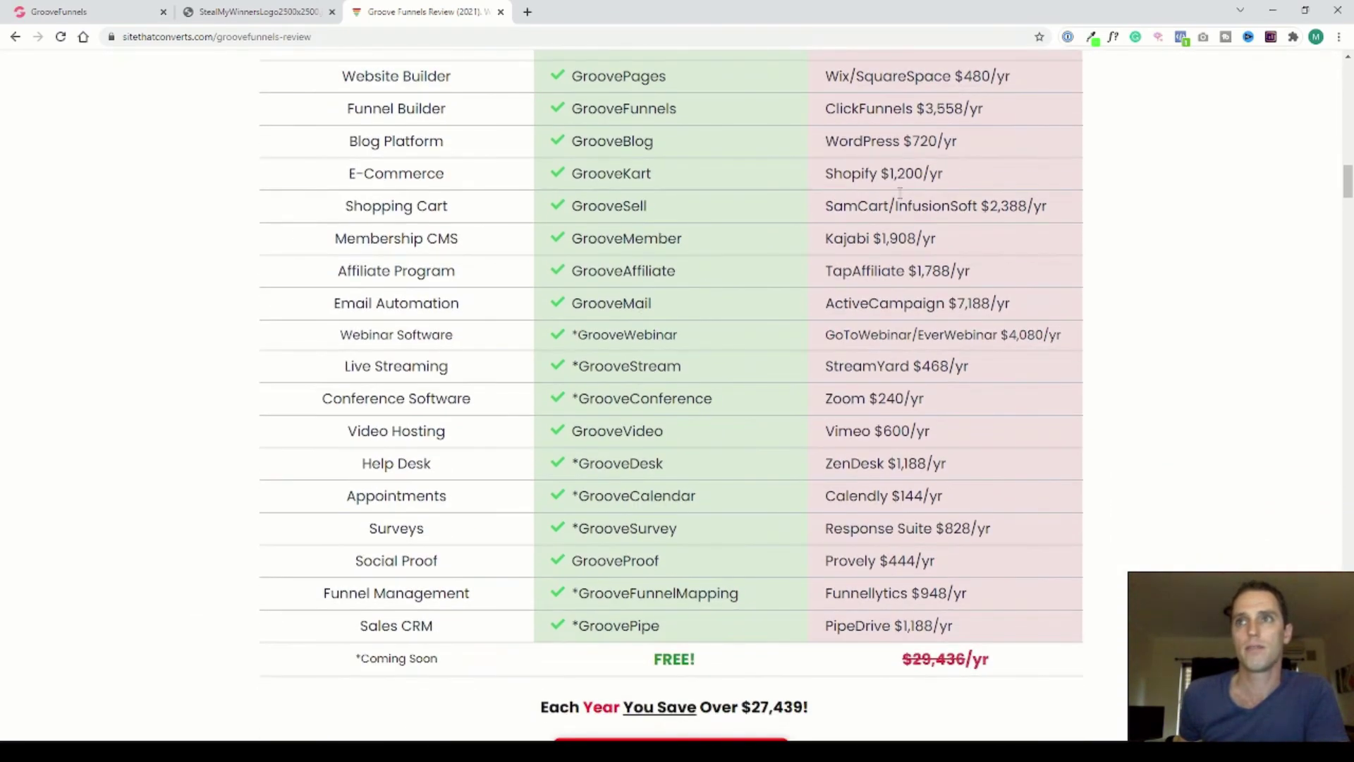
{"action": "scroll", "coordinate": [890, 152], "scroll_direction": "up", "scroll_amount": 1}
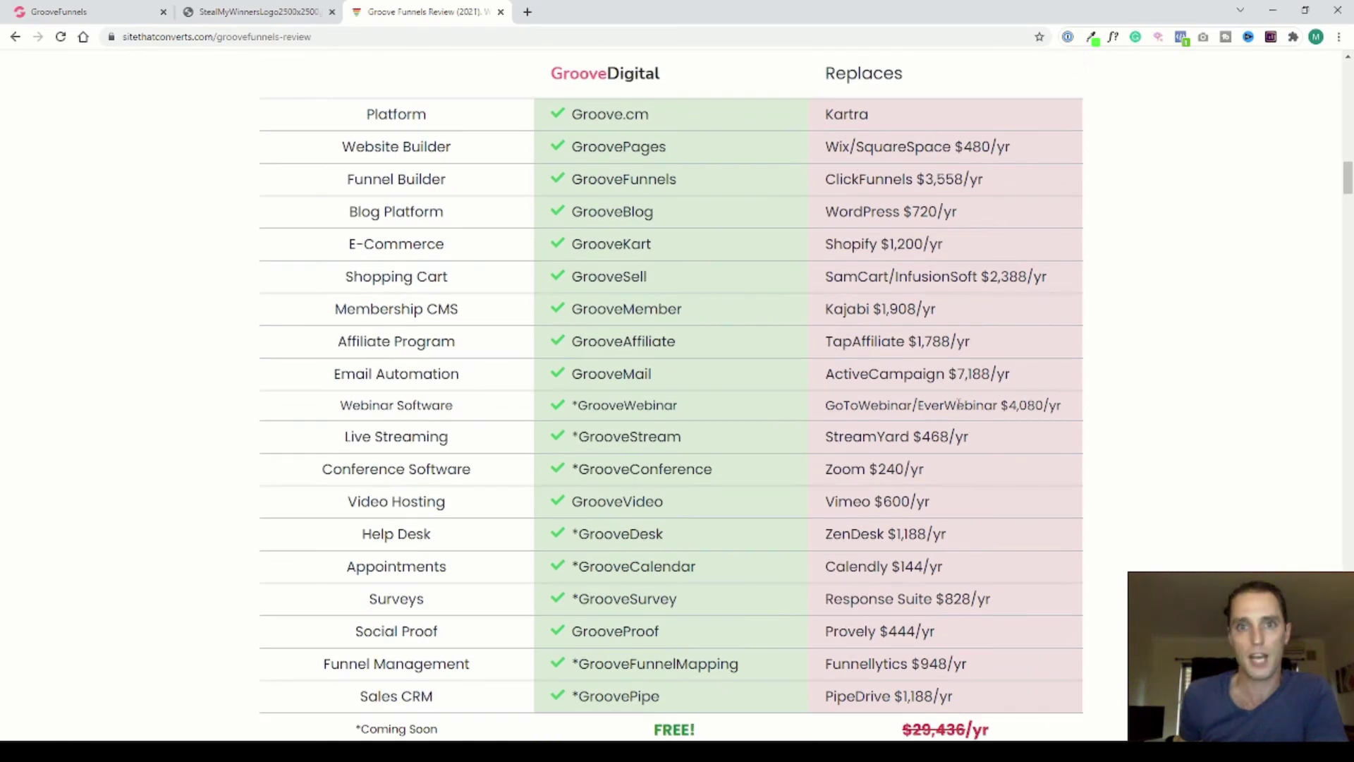
{"action": "scroll", "coordinate": [958, 399], "scroll_direction": "down", "scroll_amount": 3}
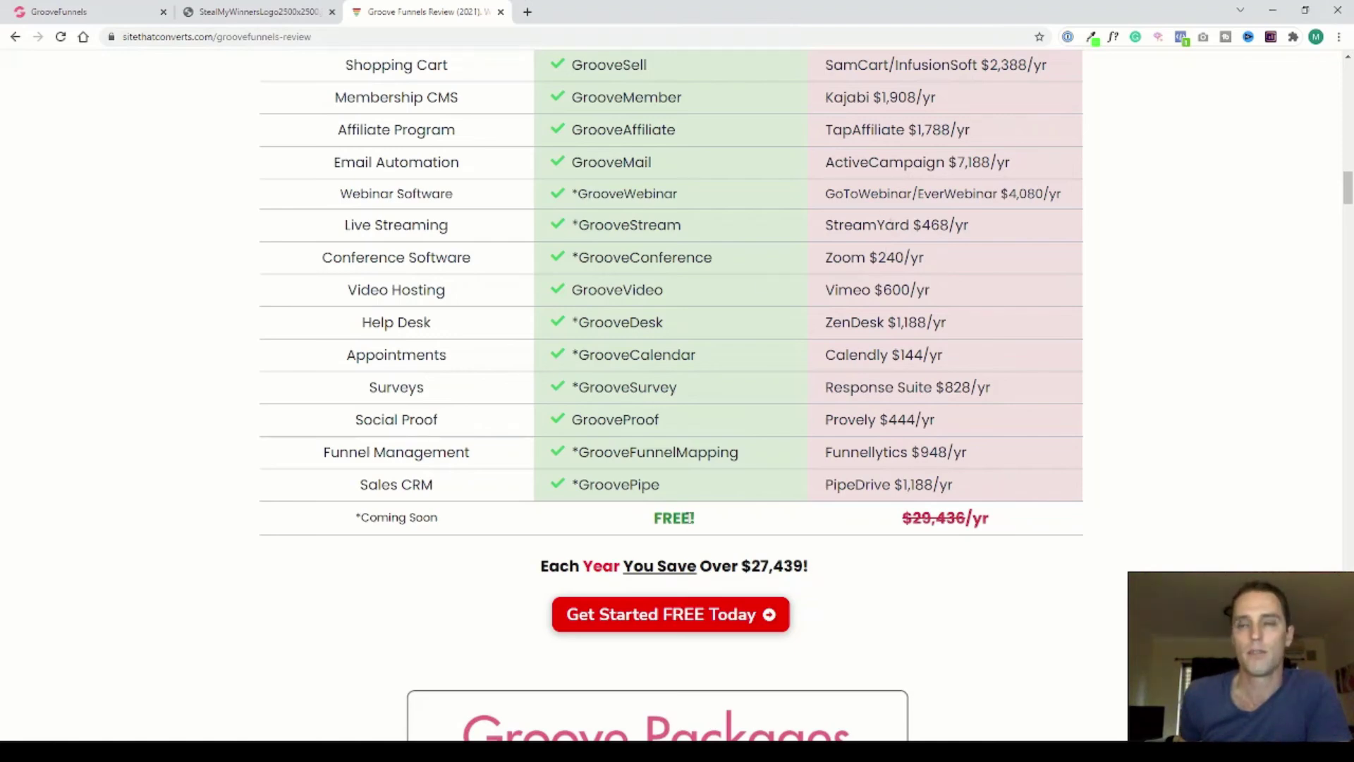
- Compare each GrooveDigital app with the competing product it replaces in the review page's cost table
{"action": "scroll", "coordinate": [695, 494], "scroll_direction": "up", "scroll_amount": 3}
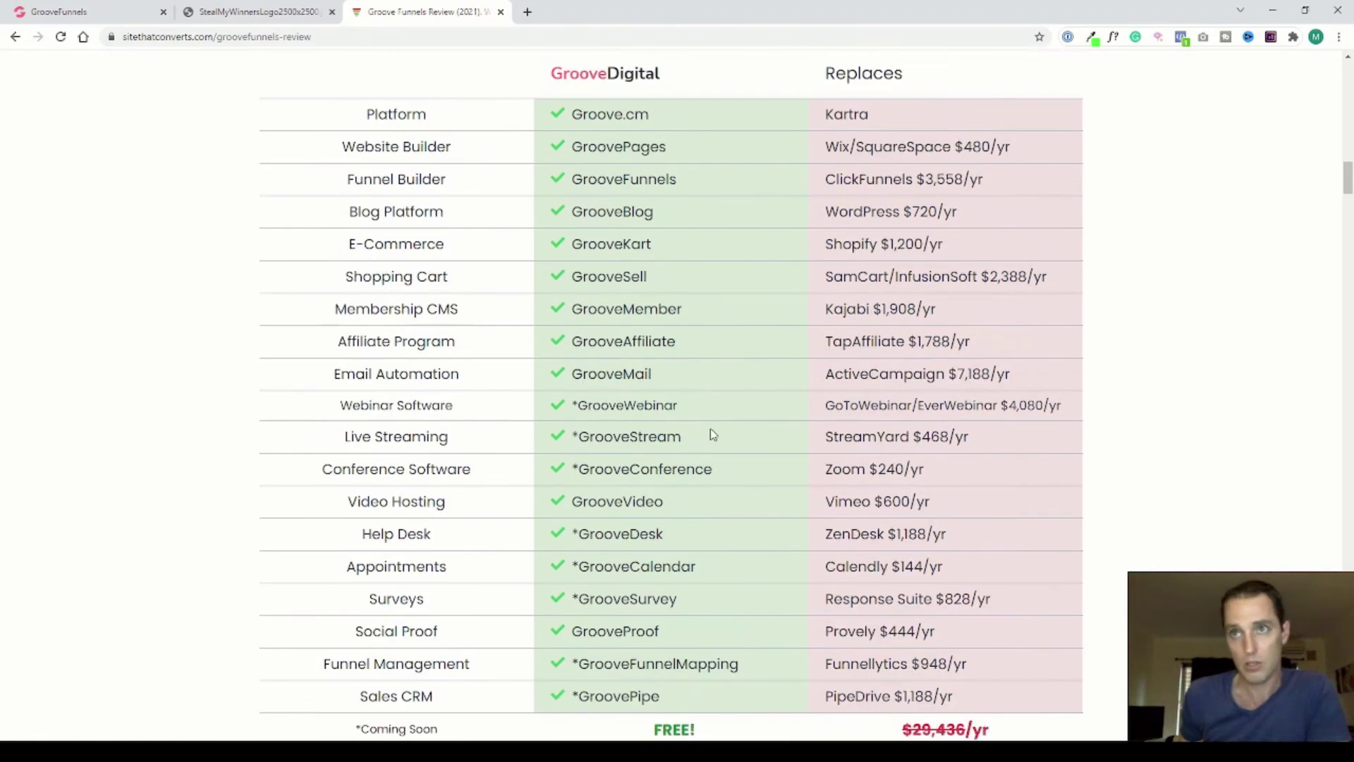
{"action": "scroll", "coordinate": [711, 433], "scroll_direction": "down", "scroll_amount": 3}
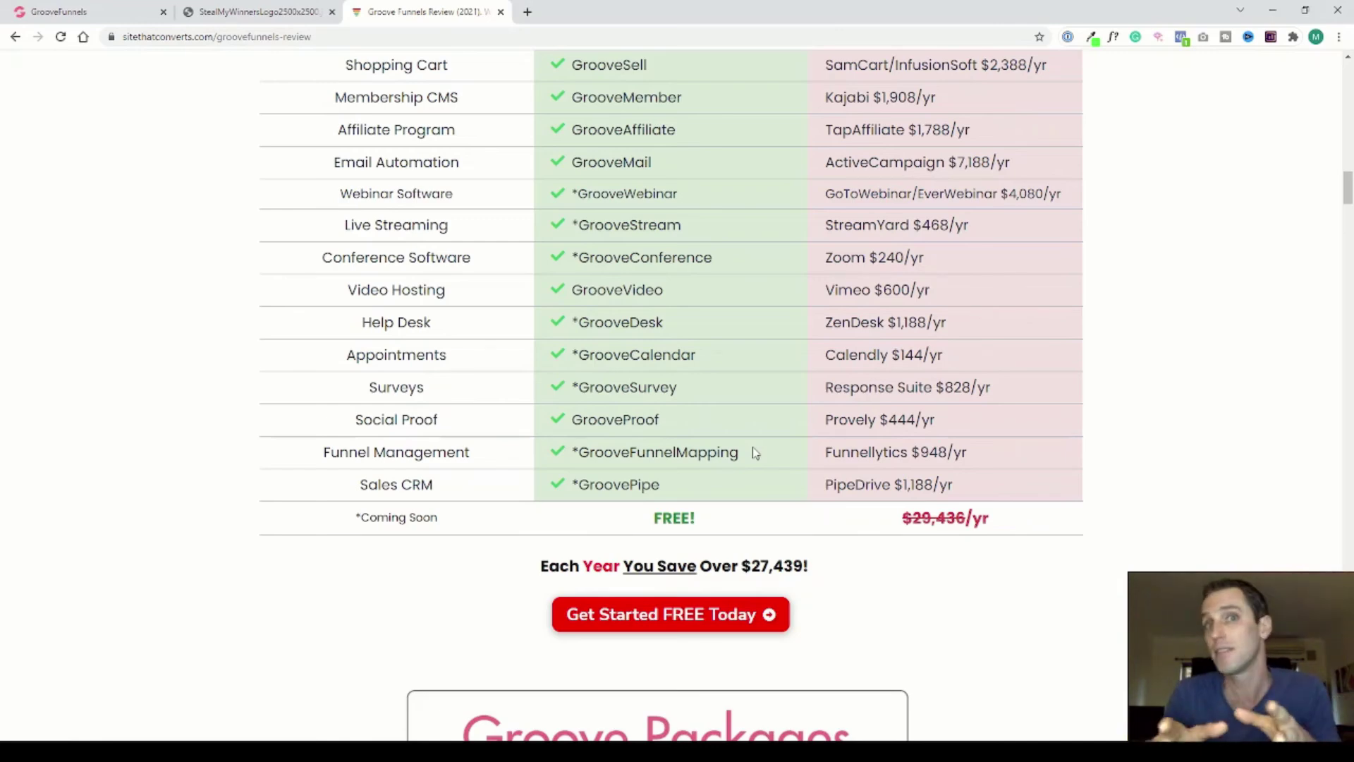
{"action": "scroll", "coordinate": [847, 367], "scroll_direction": "up", "scroll_amount": 2}
{"action": "scroll", "coordinate": [935, 427], "scroll_direction": "up", "scroll_amount": 1}
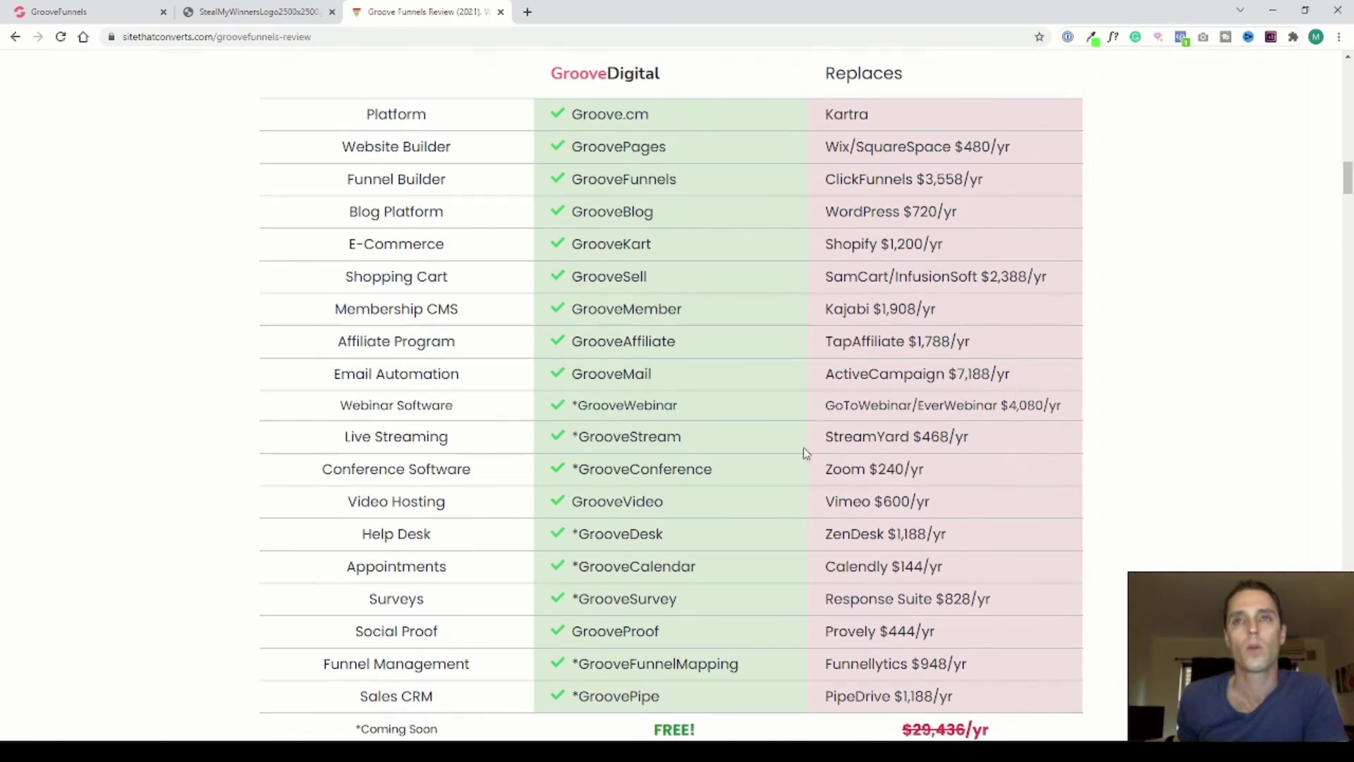
- Return to the GroovePages builder and review the available Integrations, Groove Apps and Navigation Bar elements
{"action": "left_click", "coordinate": [90, 11]}
{"action": "left_click", "coordinate": [329, 310]}
{"action": "scroll", "coordinate": [161, 385], "scroll_direction": "down", "scroll_amount": 5}
{"action": "scroll", "coordinate": [169, 395], "scroll_direction": "down", "scroll_amount": 6}
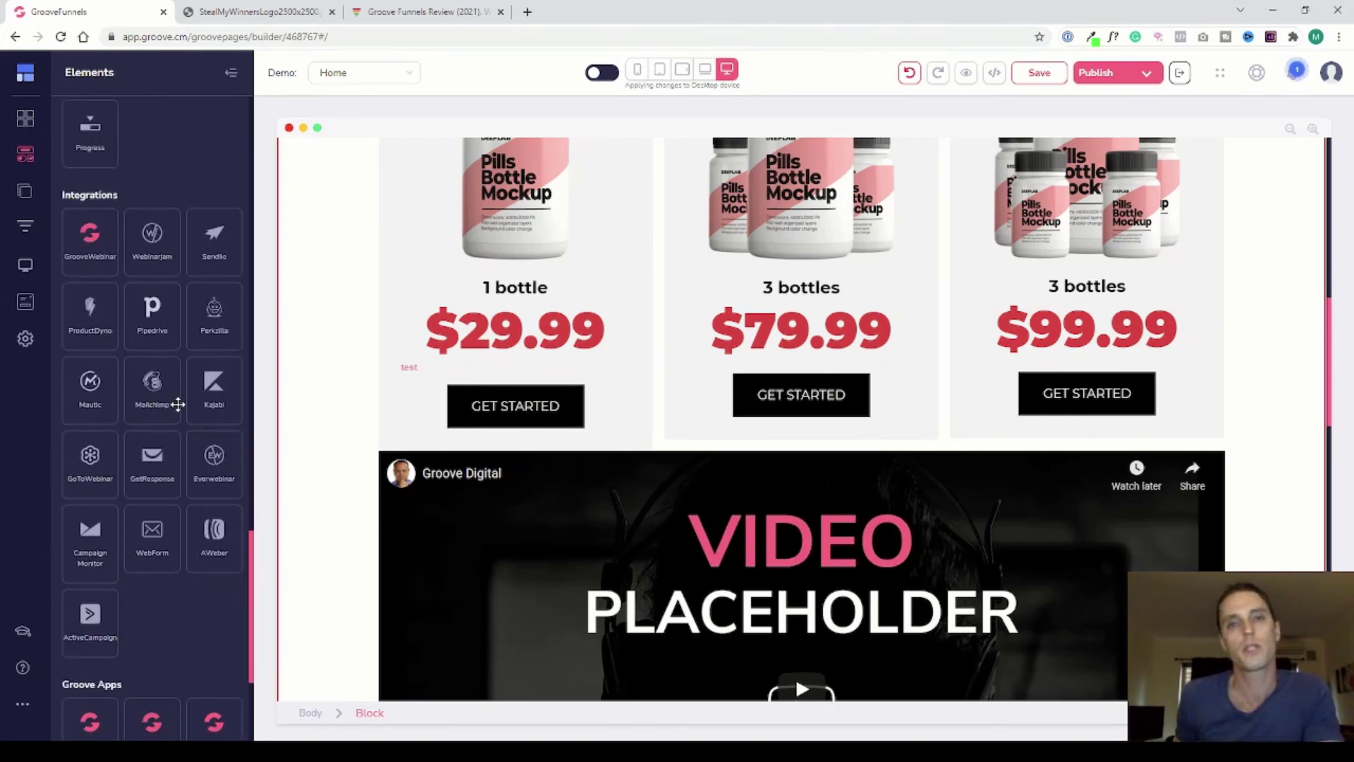
{"action": "scroll", "coordinate": [178, 400], "scroll_direction": "down", "scroll_amount": 1}
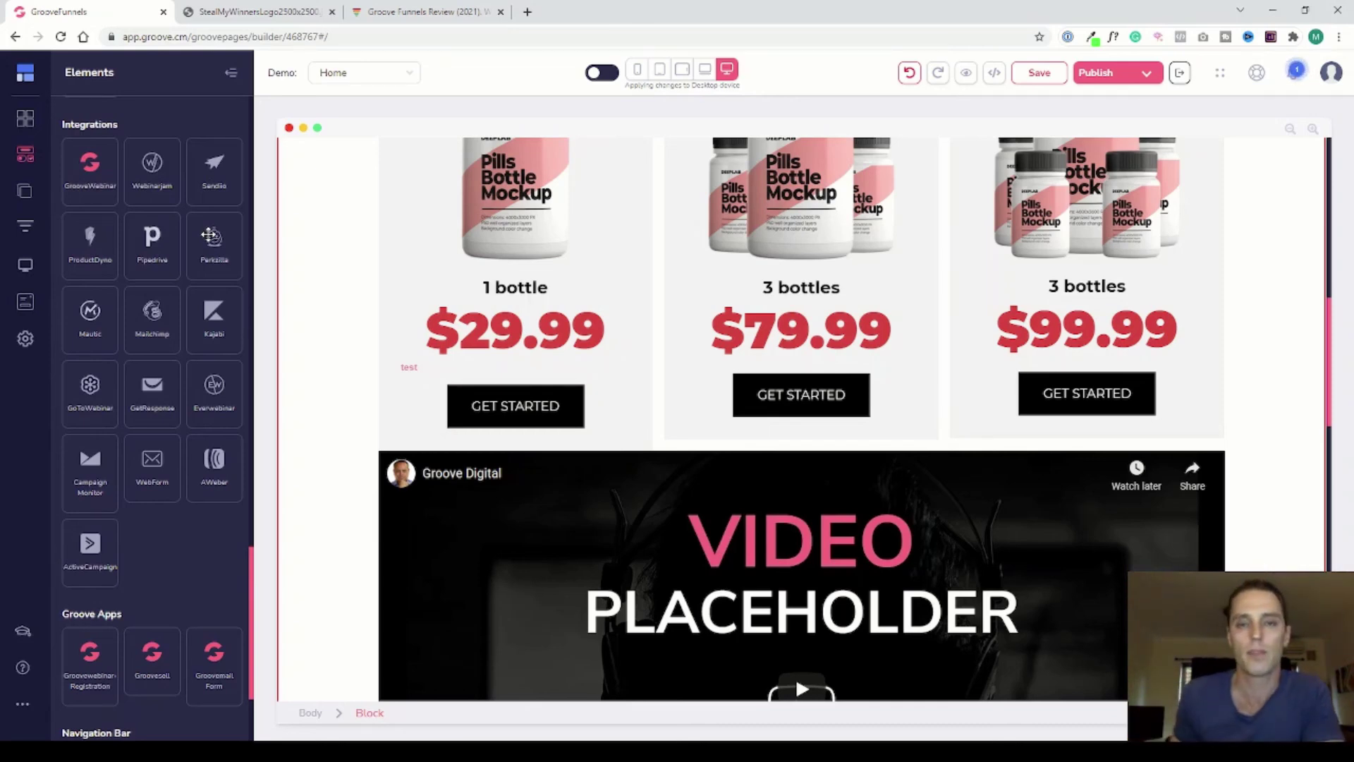
{"action": "scroll", "coordinate": [191, 331], "scroll_direction": "down", "scroll_amount": 2}
{"action": "scroll", "coordinate": [194, 335], "scroll_direction": "down", "scroll_amount": 1}
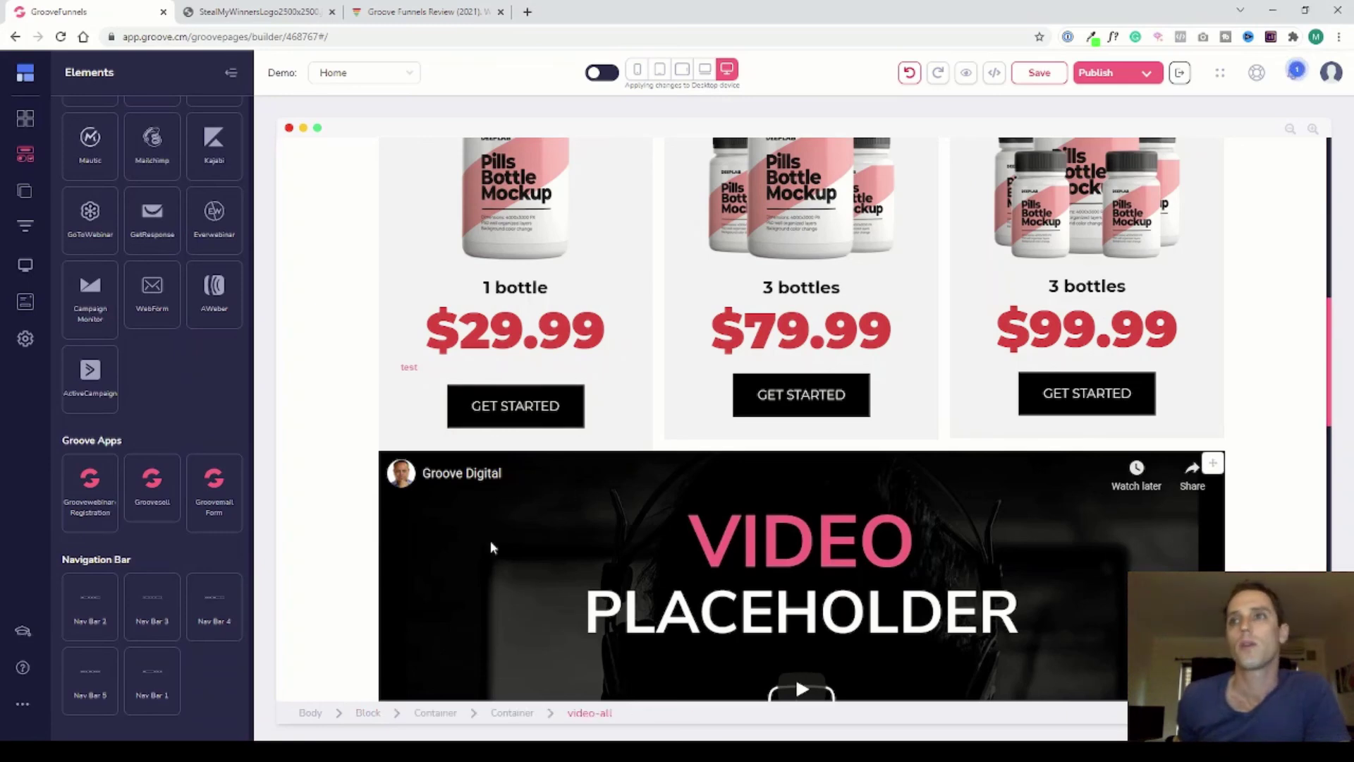